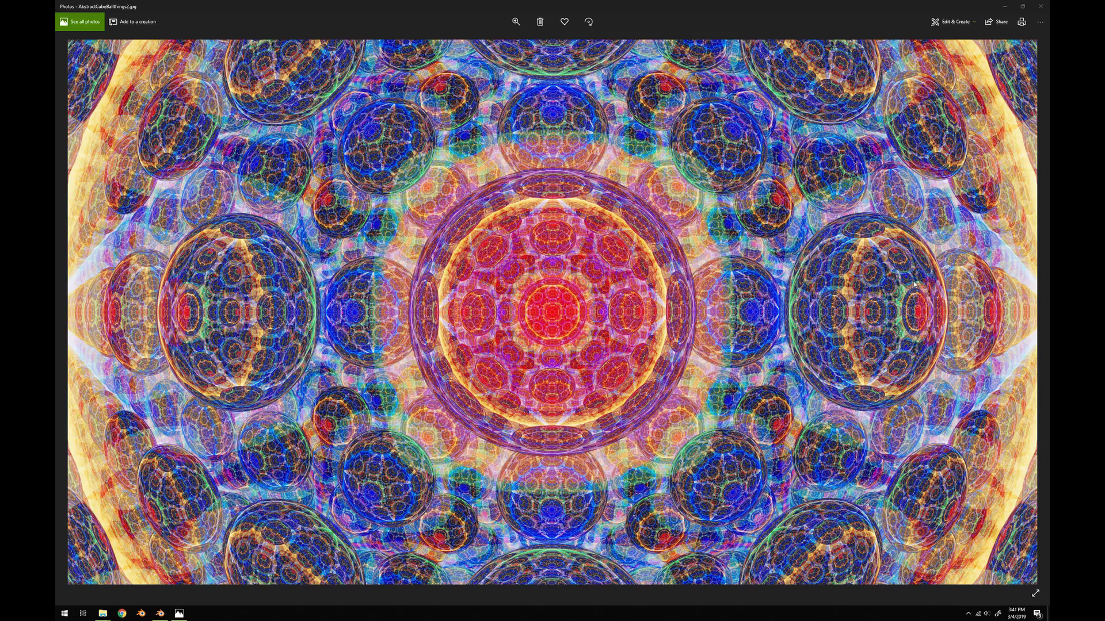
View the next abstract artwork images in the folder.
{"action": "left_click", "coordinate": [1034, 314]}
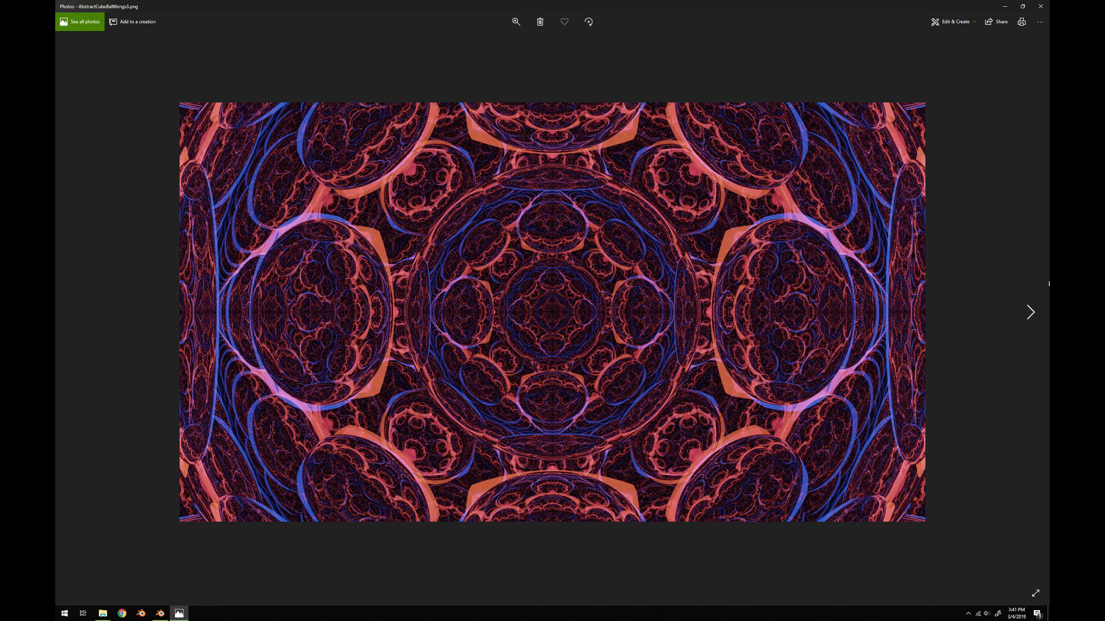
{"action": "left_click", "coordinate": [1034, 313]}
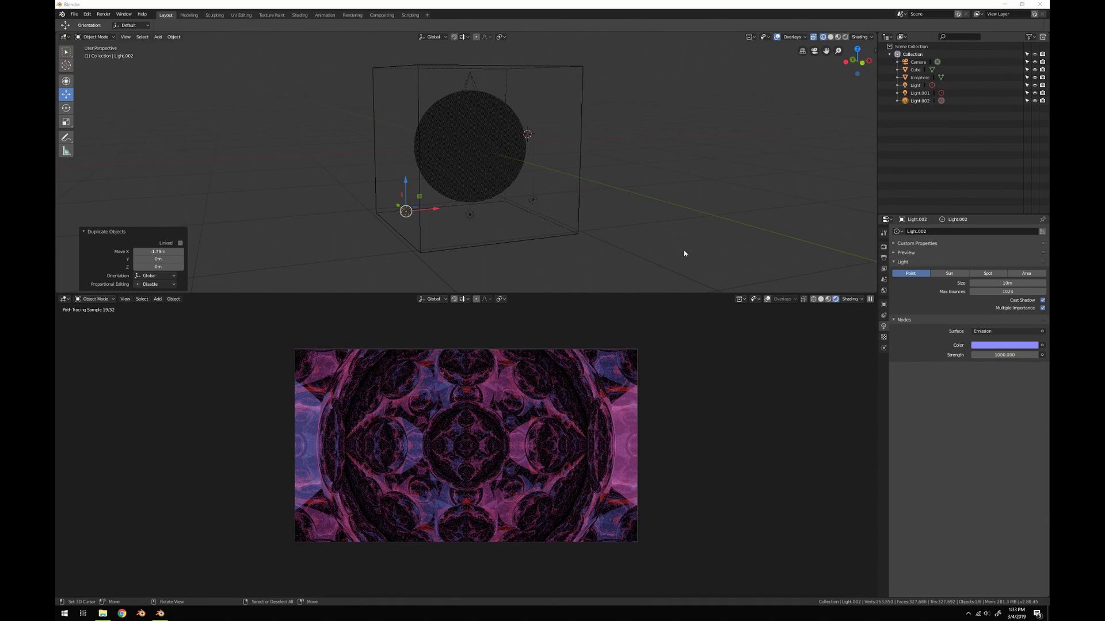
Create a new file from the General template.
{"action": "middle_click_drag", "start_coordinate": [684, 254], "coordinate": [537, 127]}
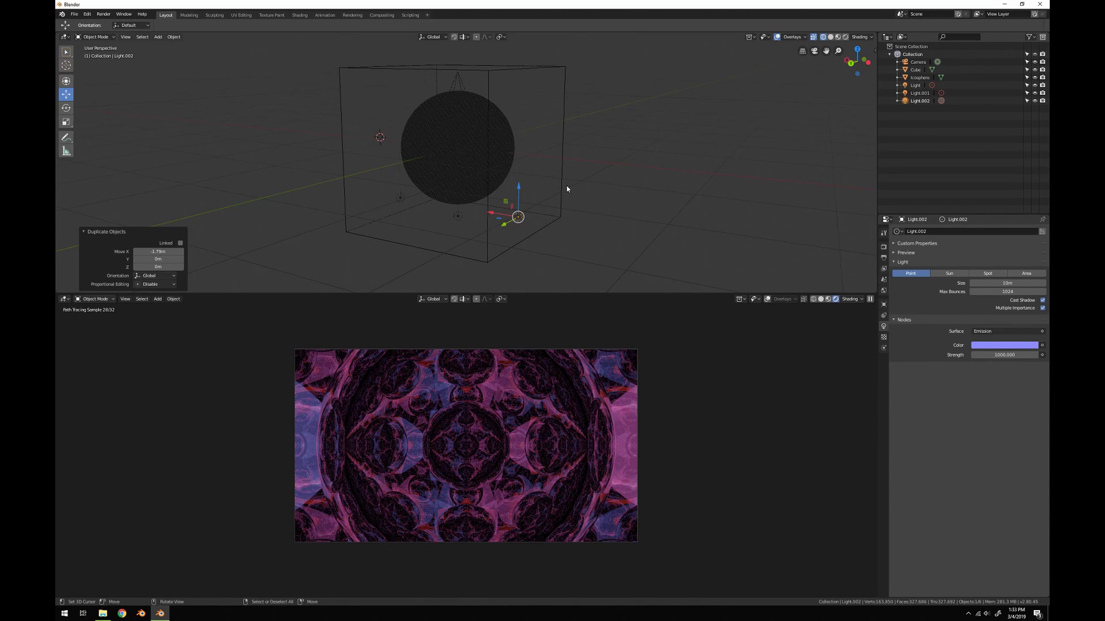
{"action": "left_click", "coordinate": [82, 15]}
{"action": "mouse_move", "coordinate": [106, 42]}
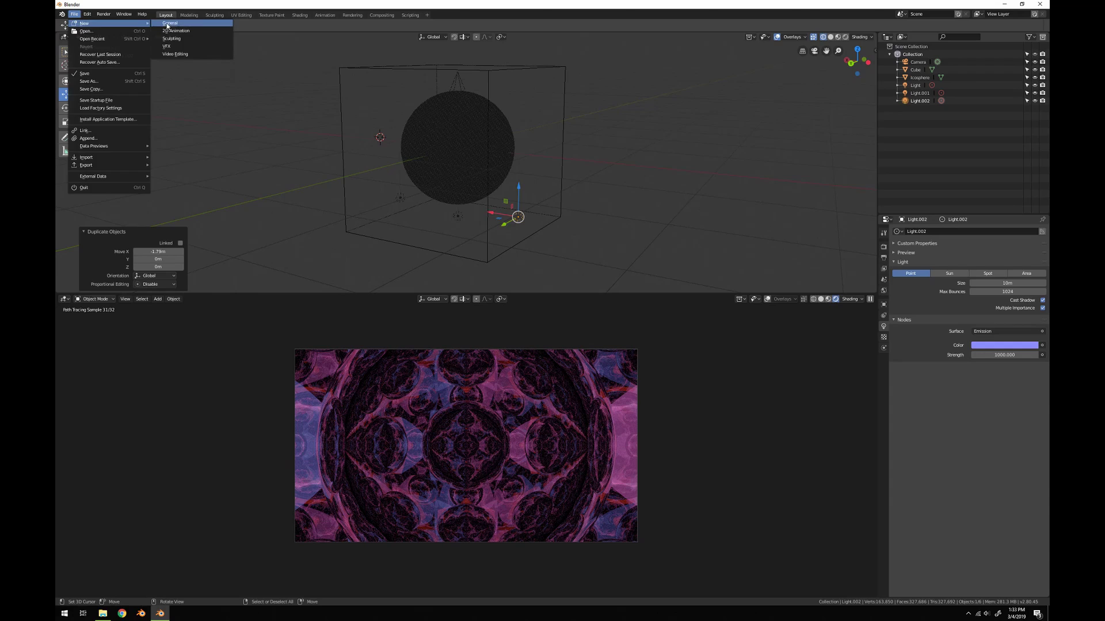
{"action": "left_click", "coordinate": [174, 25]}
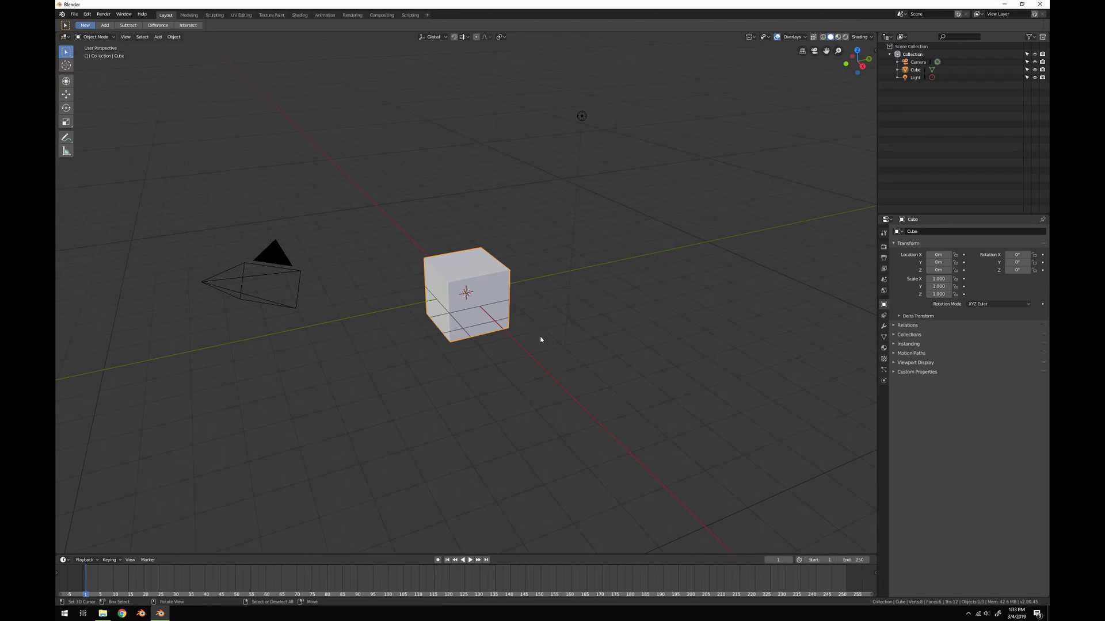
Set the render engine to Cycles with CPU as the render device.
{"action": "left_click", "coordinate": [884, 246]}
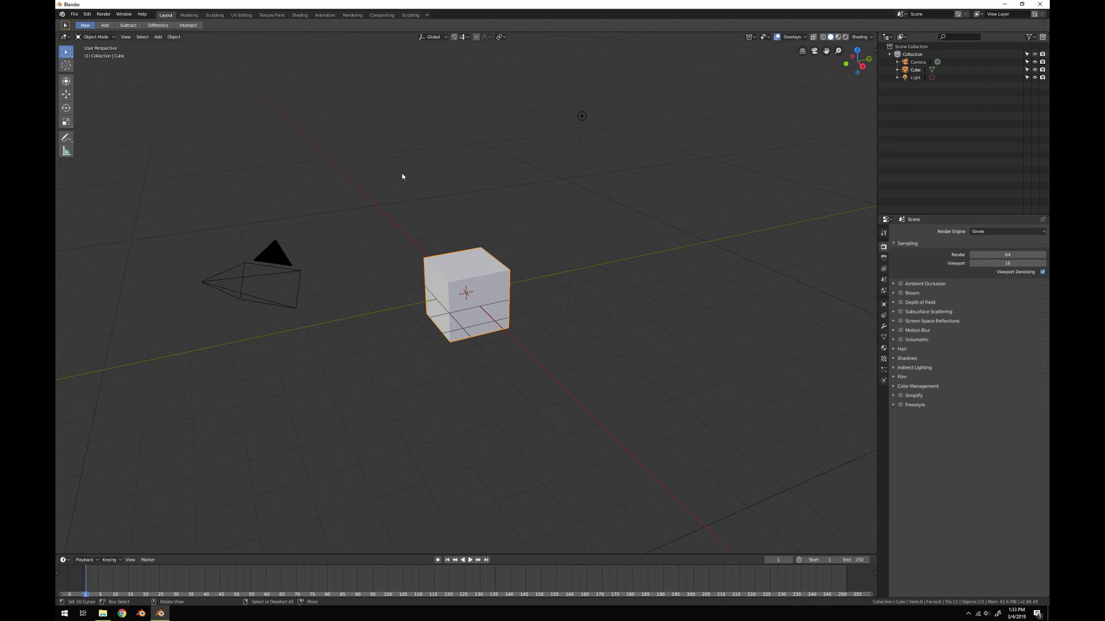
{"action": "left_click", "coordinate": [1001, 231]}
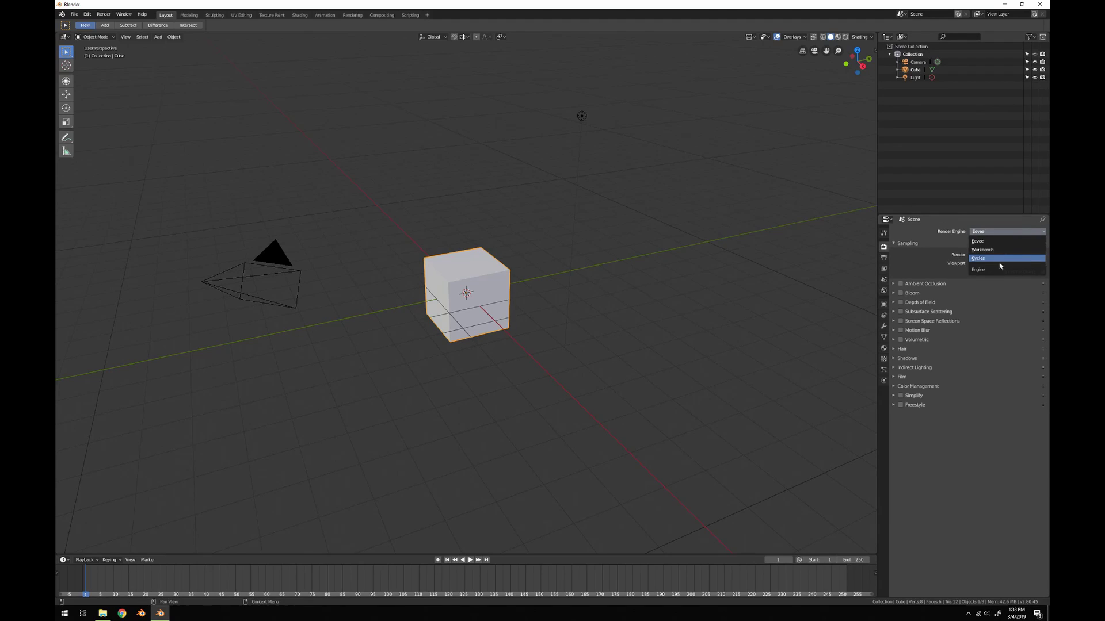
{"action": "left_click", "coordinate": [1004, 240]}
{"action": "left_click", "coordinate": [996, 232]}
{"action": "left_click", "coordinate": [996, 232]}
{"action": "left_click", "coordinate": [991, 230]}
{"action": "left_click", "coordinate": [991, 258]}
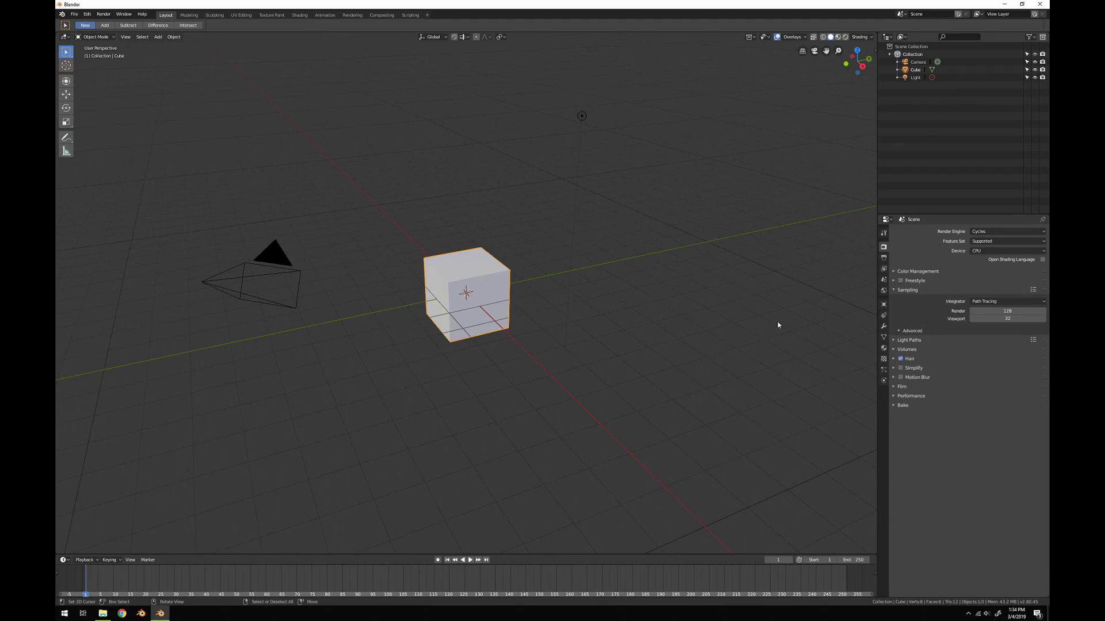
{"action": "left_click", "coordinate": [983, 252]}
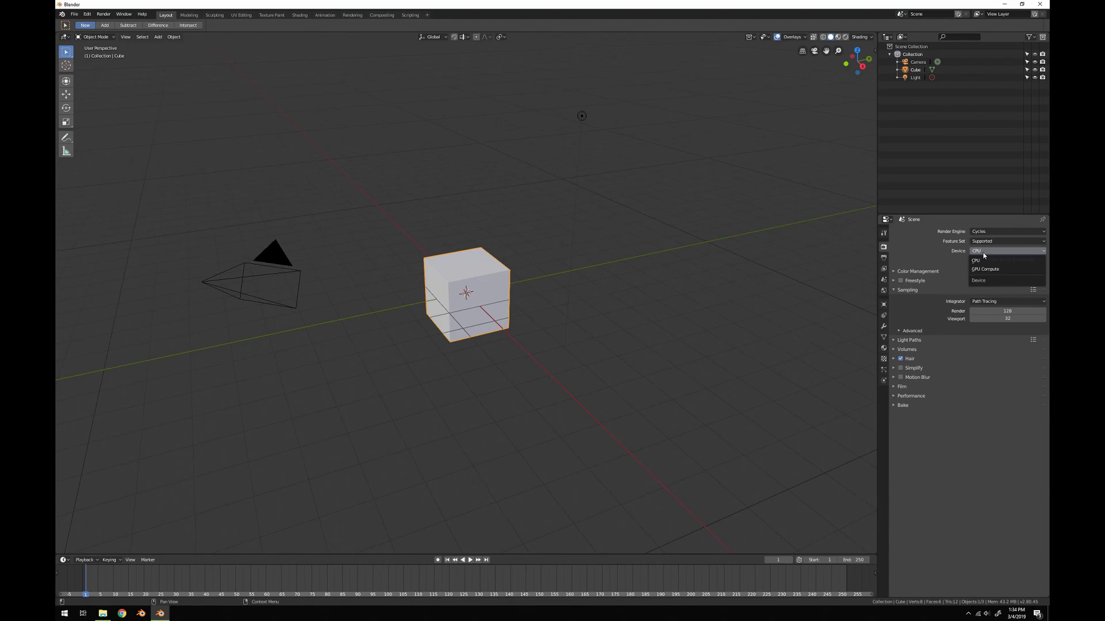
{"action": "left_click", "coordinate": [976, 261]}
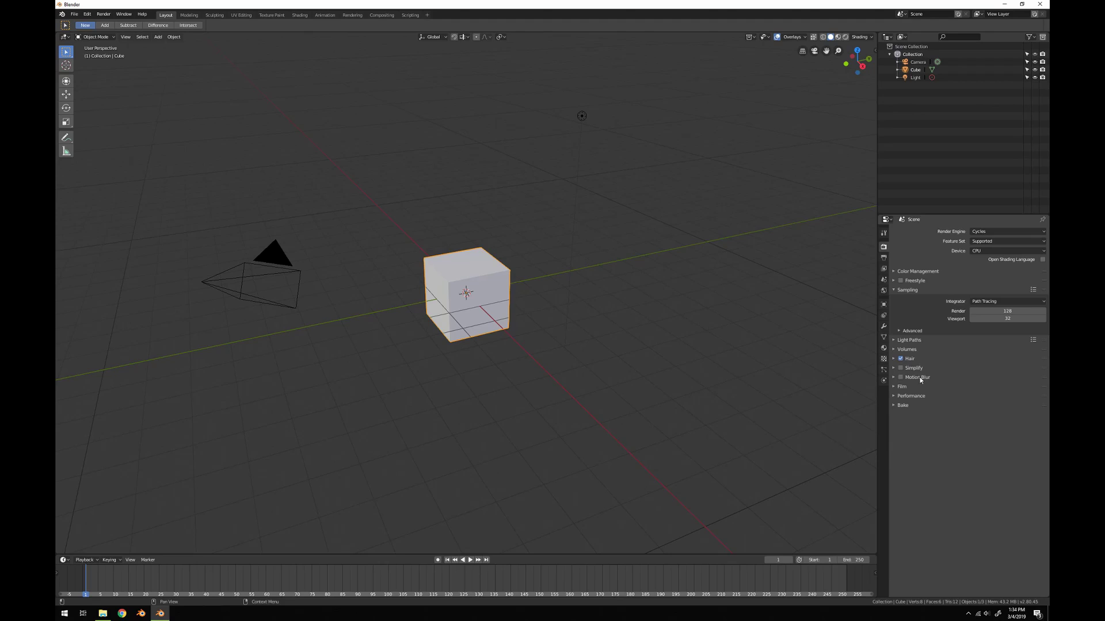
In the light path settings, set the maximum diffuse, transparency, transmission and volume bounces to 0.
{"action": "left_click", "coordinate": [914, 340]}
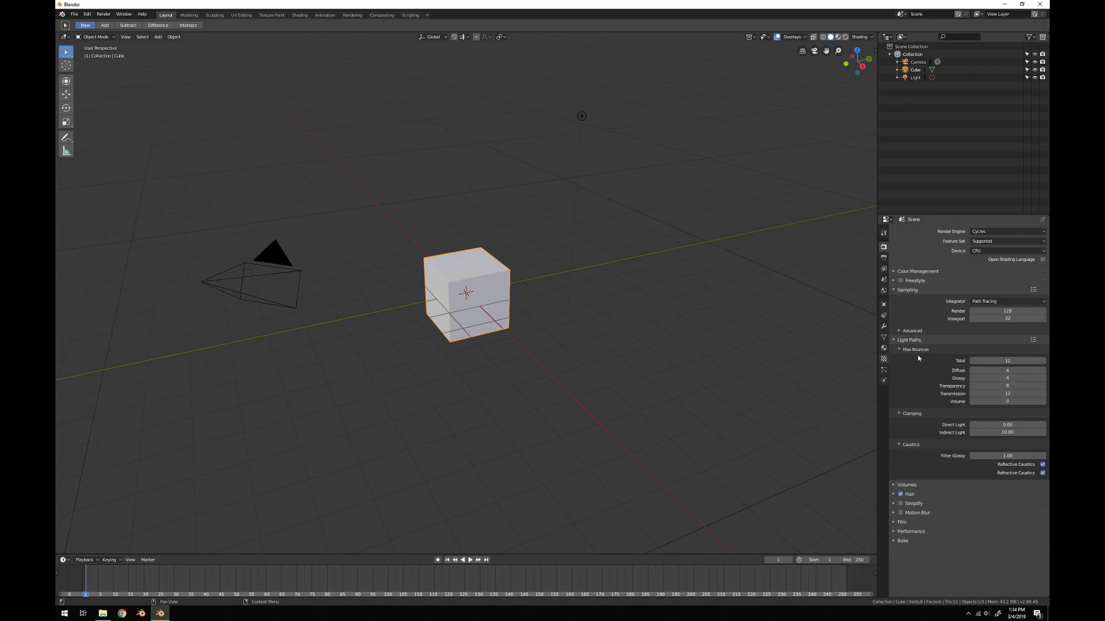
{"action": "left_click", "coordinate": [1007, 368]}
{"action": "left_click_drag", "start_coordinate": [1010, 386], "coordinate": [1010, 402]}
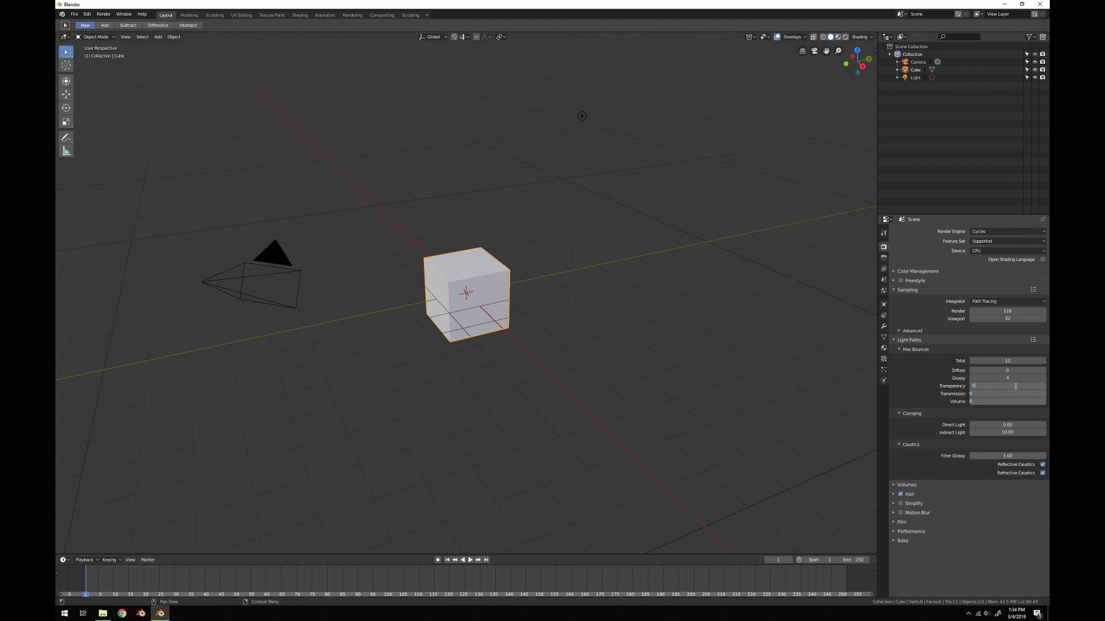
{"action": "type", "text": "0"}
{"action": "key", "text": "Return"}
Set the indirect light clamping and the caustics Filter Glossy value to 0.
{"action": "left_click", "coordinate": [1007, 432]}
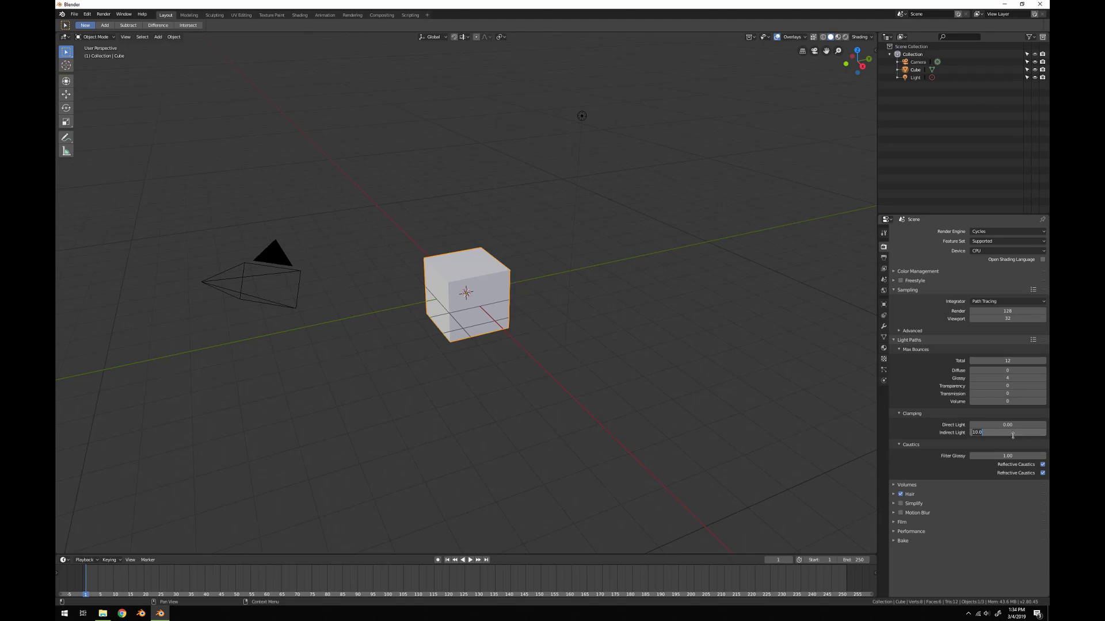
{"action": "type", "text": "0"}
{"action": "key", "text": "Return"}
{"action": "left_click", "coordinate": [1016, 456]}
{"action": "type", "text": "0"}
{"action": "key", "text": "Return"}
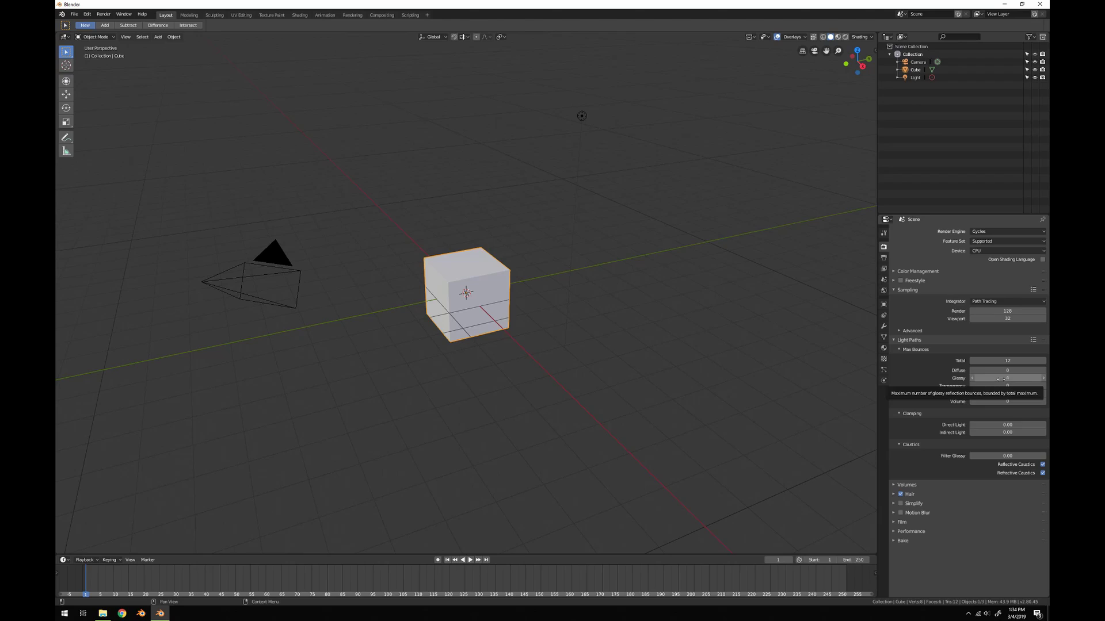
Raise the maximum glossy bounces to 1024 and set the total maximum bounces to 20.
{"action": "left_click_drag", "start_coordinate": [994, 378], "coordinate": [1044, 378]}
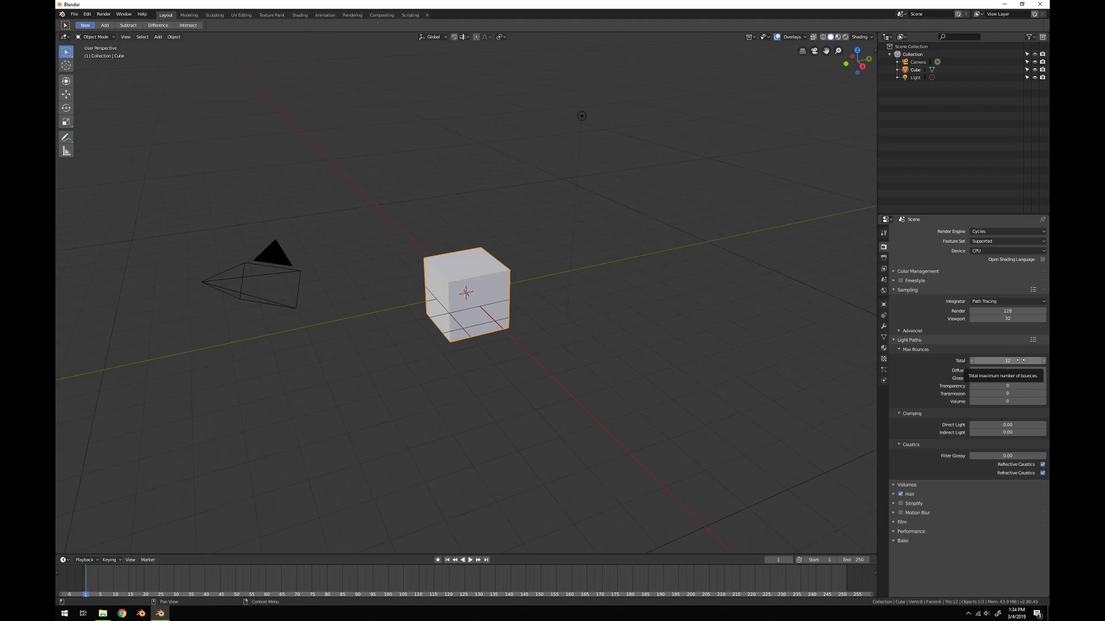
{"action": "left_click", "coordinate": [1020, 361]}
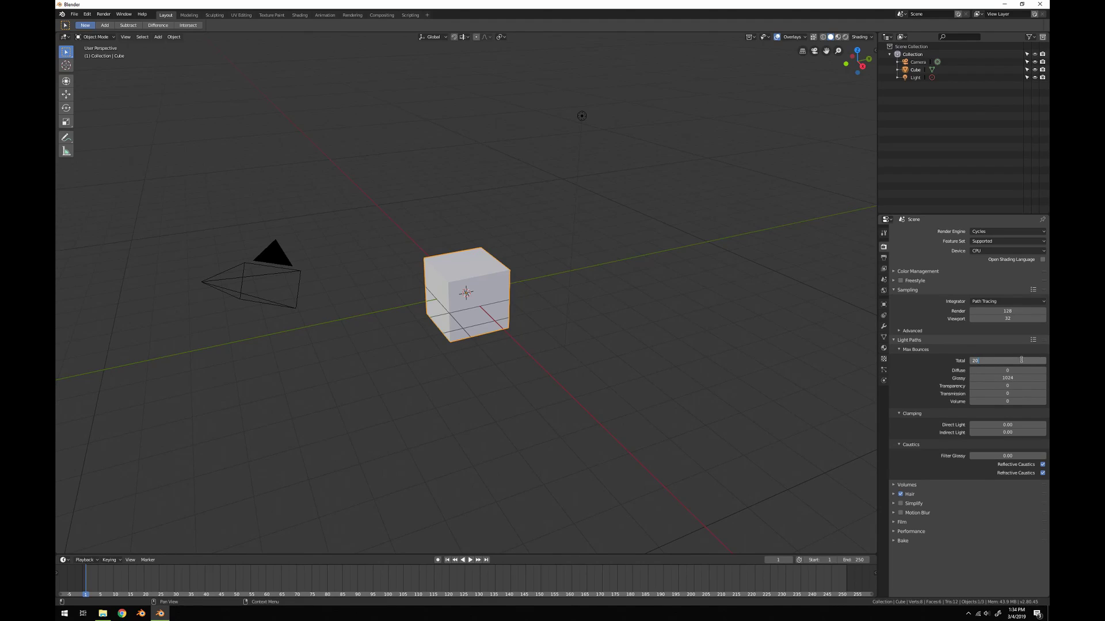
{"action": "key", "text": "Return"}
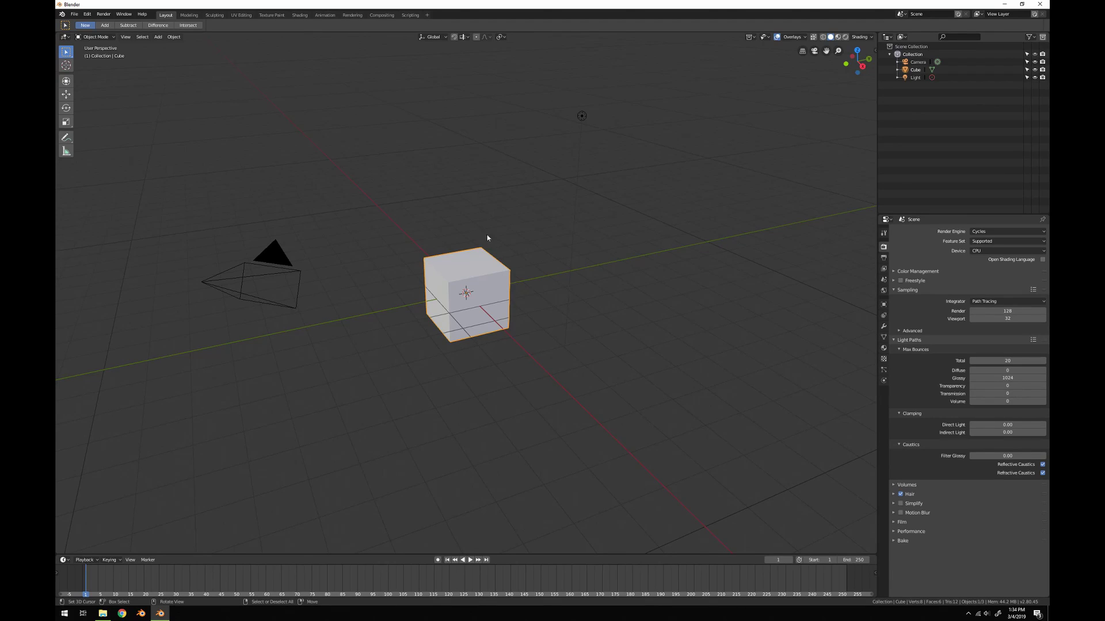
Switch the viewport to wireframe shading so the inside of the cube can be seen.
{"action": "left_click", "coordinate": [822, 36]}
{"action": "scroll", "coordinate": [559, 200], "scroll_direction": "up", "scroll_amount": 4}
{"action": "mouse_move", "coordinate": [559, 199]}
{"action": "middle_mouse_down"}
{"action": "mouse_move", "coordinate": [376, 206]}
{"action": "mouse_move", "coordinate": [530, 217]}
{"action": "mouse_move", "coordinate": [518, 220]}
{"action": "middle_mouse_up"}
{"action": "scroll", "coordinate": [375, 207], "scroll_direction": "down", "scroll_amount": 4}
{"action": "scroll", "coordinate": [405, 273], "scroll_direction": "up", "scroll_amount": 4}
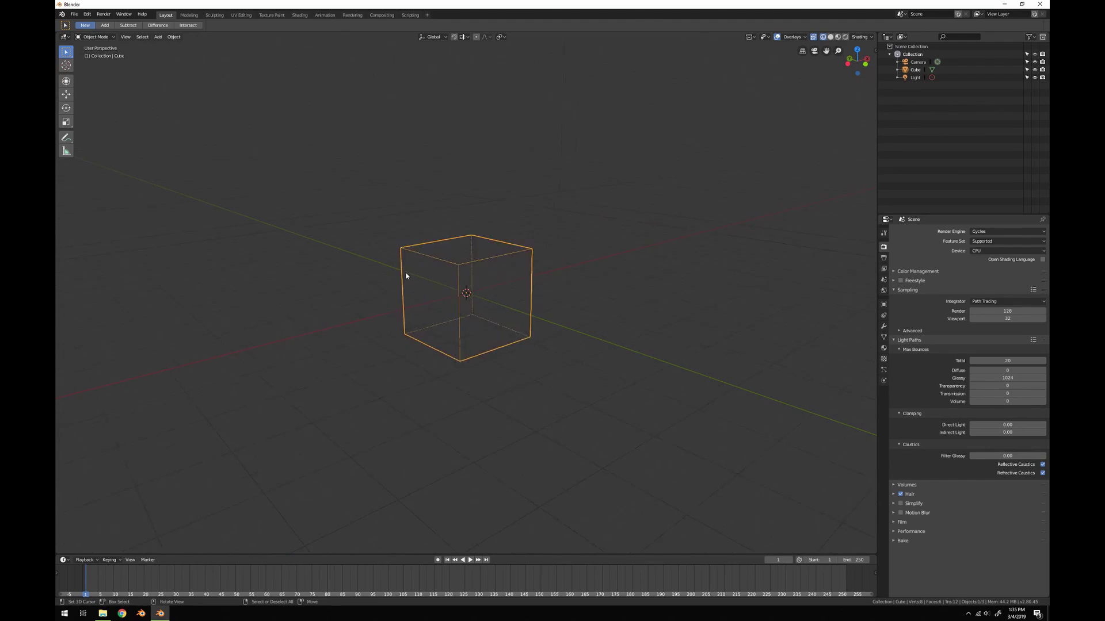
{"action": "scroll", "coordinate": [464, 259], "scroll_direction": "down", "scroll_amount": 2}
{"action": "middle_click_drag", "start_coordinate": [464, 258], "coordinate": [581, 267]}
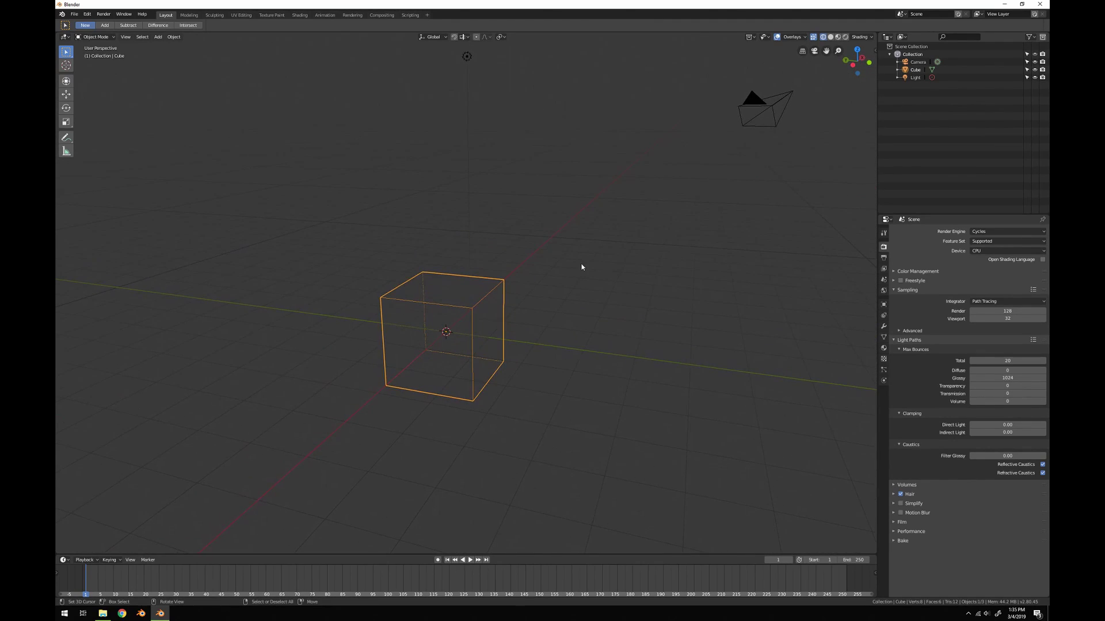
Clear the camera's location and rotation so it sits at the world origin pointing straight down.
{"action": "left_click", "coordinate": [781, 102]}
{"action": "key", "text": "alt+g"}
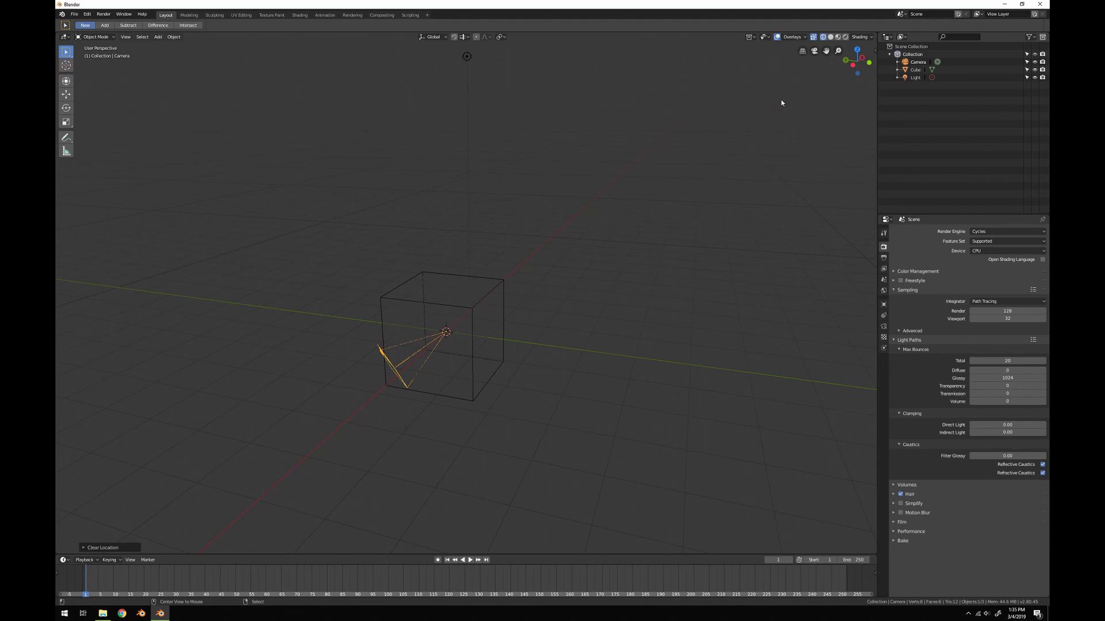
{"action": "key", "text": "alt+r"}
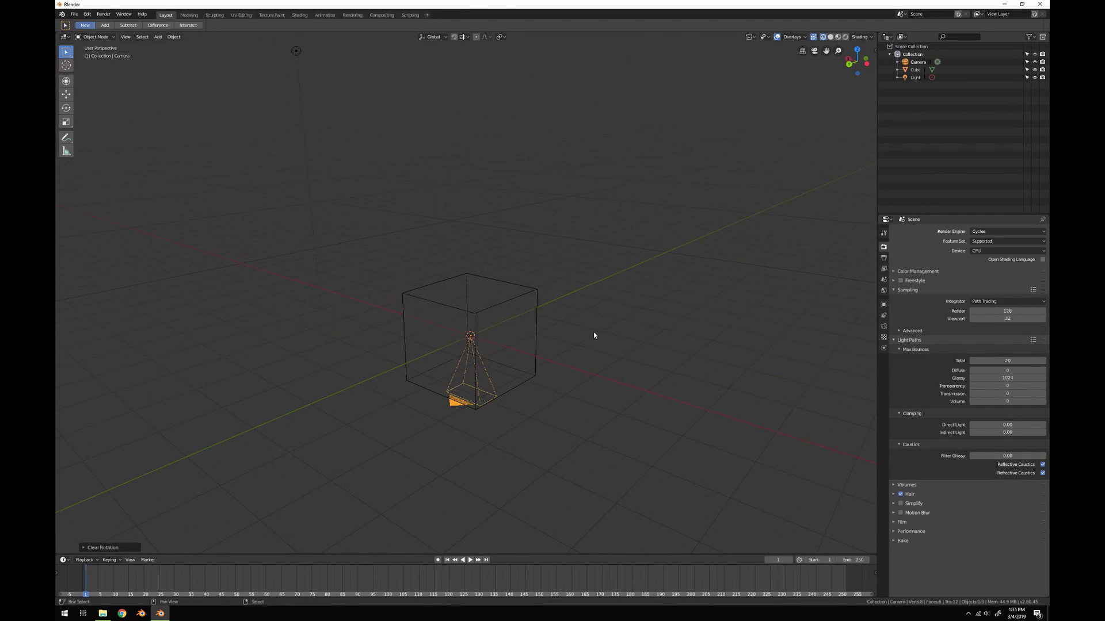
Move the camera straight up along Z to just beneath the cube's top face, checking its position in front view.
{"action": "scroll", "coordinate": [565, 319], "scroll_direction": "up", "scroll_amount": 3}
{"action": "middle_click_drag", "start_coordinate": [520, 313], "coordinate": [544, 310]}
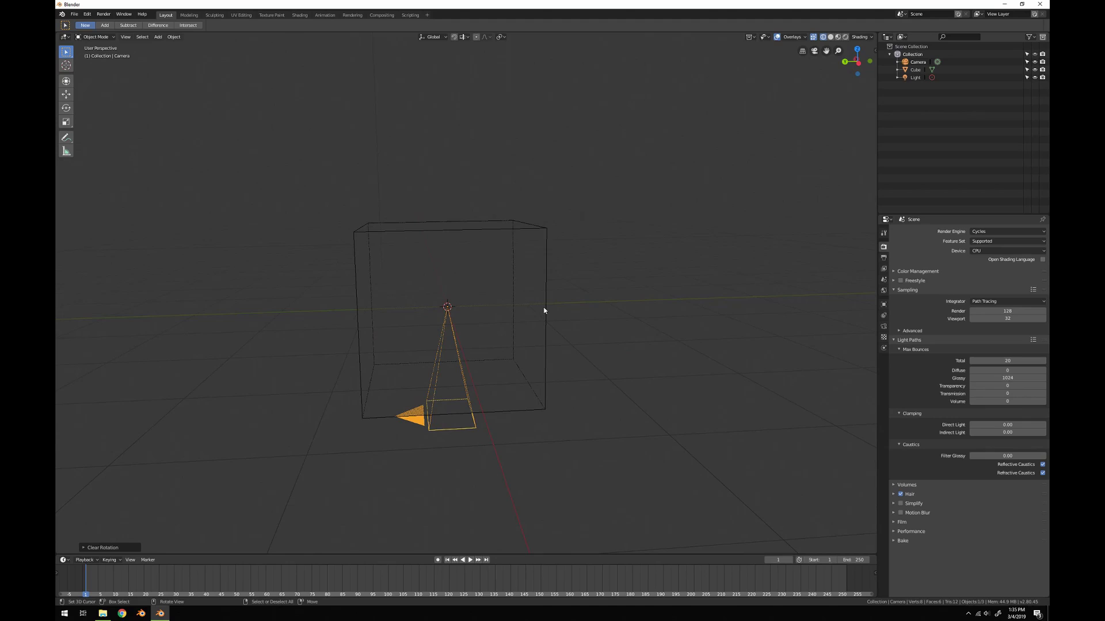
{"action": "left_click", "coordinate": [66, 94]}
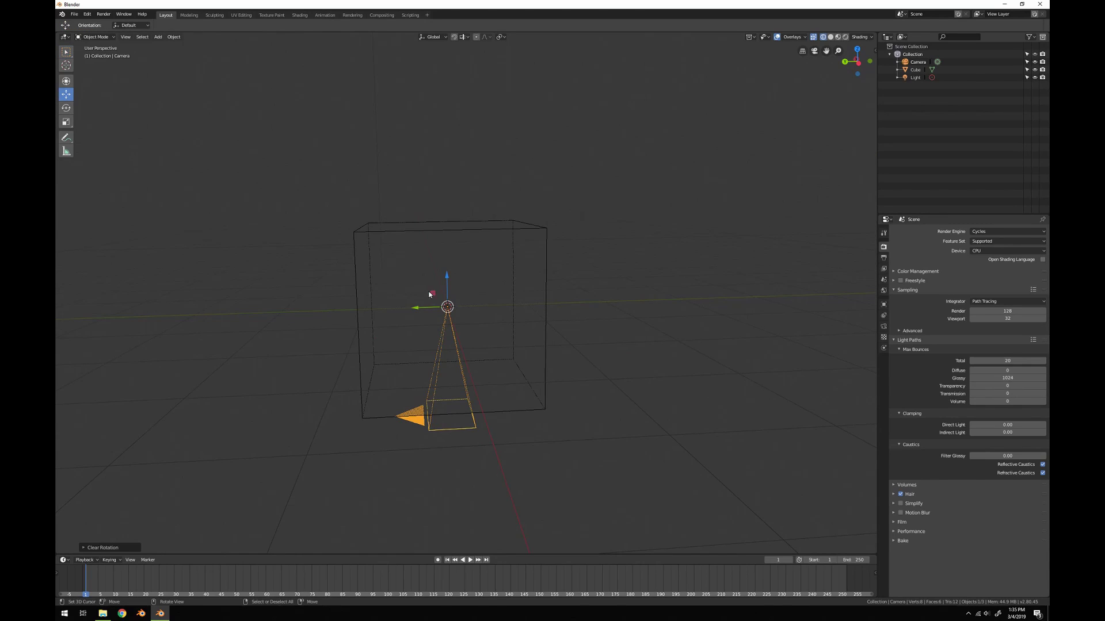
{"action": "left_click_drag", "start_coordinate": [452, 289], "coordinate": [468, 202]}
{"action": "key", "text": "KP_1"}
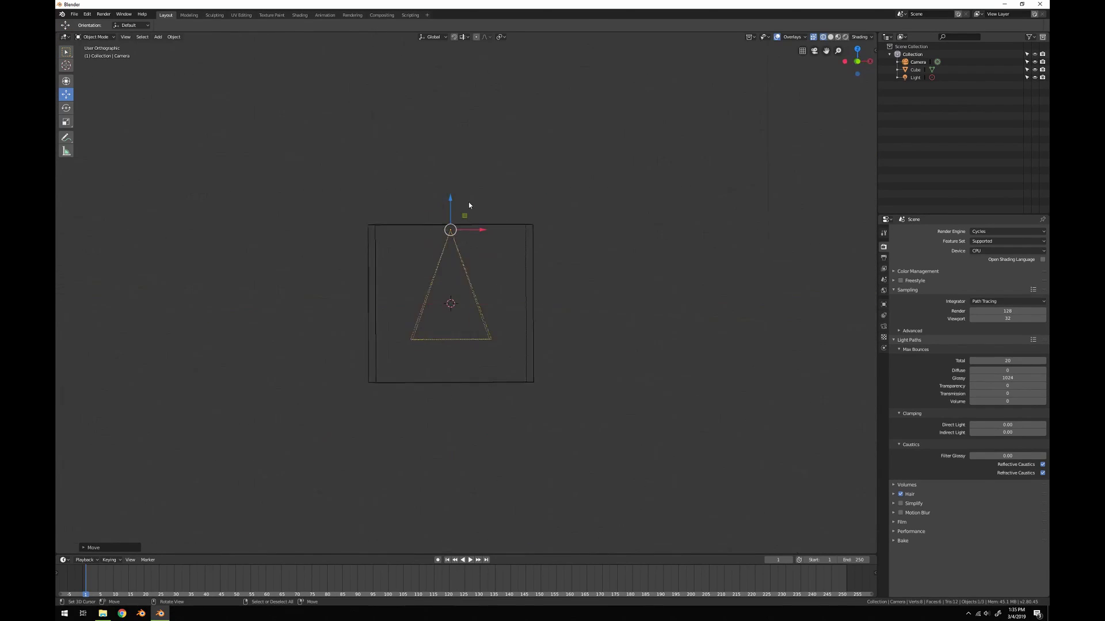
{"action": "scroll", "coordinate": [468, 202], "scroll_direction": "up", "scroll_amount": 7}
{"action": "scroll", "coordinate": [489, 178], "scroll_direction": "down", "scroll_amount": 1}
{"action": "middle_click_drag", "start_coordinate": [490, 181], "coordinate": [528, 284], "text": "shift"}
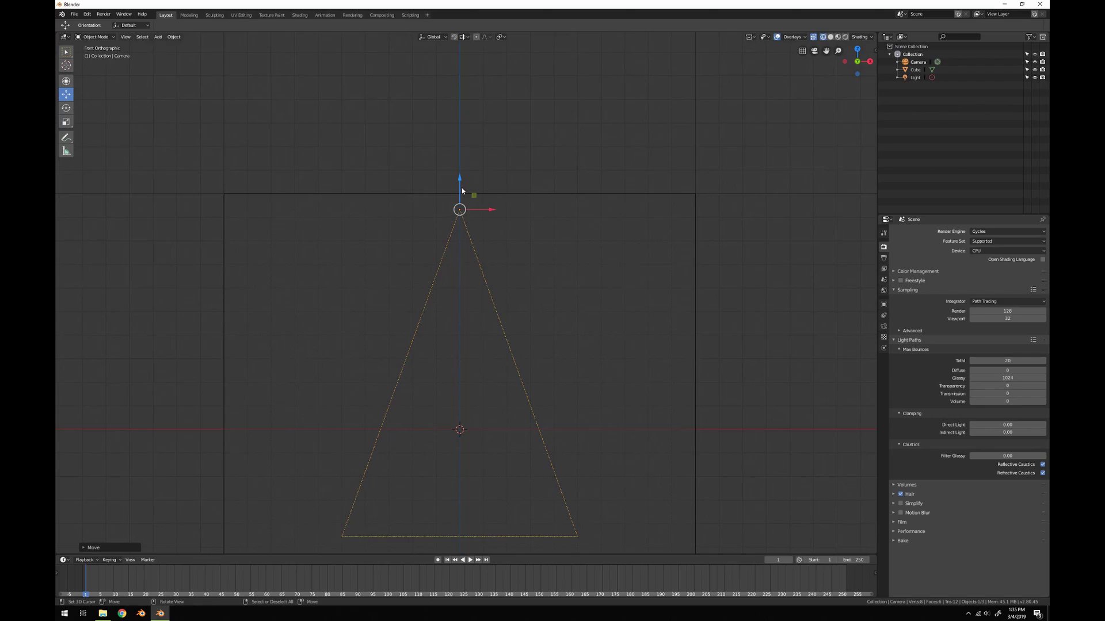
{"action": "scroll", "coordinate": [581, 232], "scroll_direction": "down", "scroll_amount": 4}
{"action": "middle_click_drag", "start_coordinate": [581, 232], "coordinate": [541, 241]}
{"action": "scroll", "coordinate": [538, 242], "scroll_direction": "down", "scroll_amount": 6}
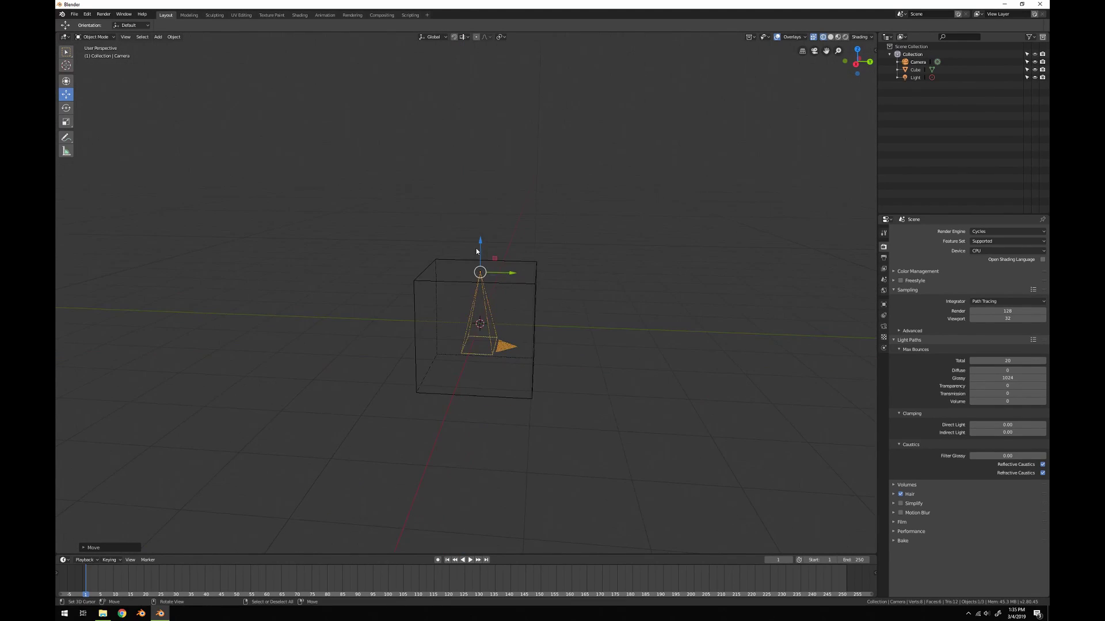
Reset the light to the world origin and lower it about 0.8 m along Z, just above the cube's floor.
{"action": "left_click", "coordinate": [578, 176]}
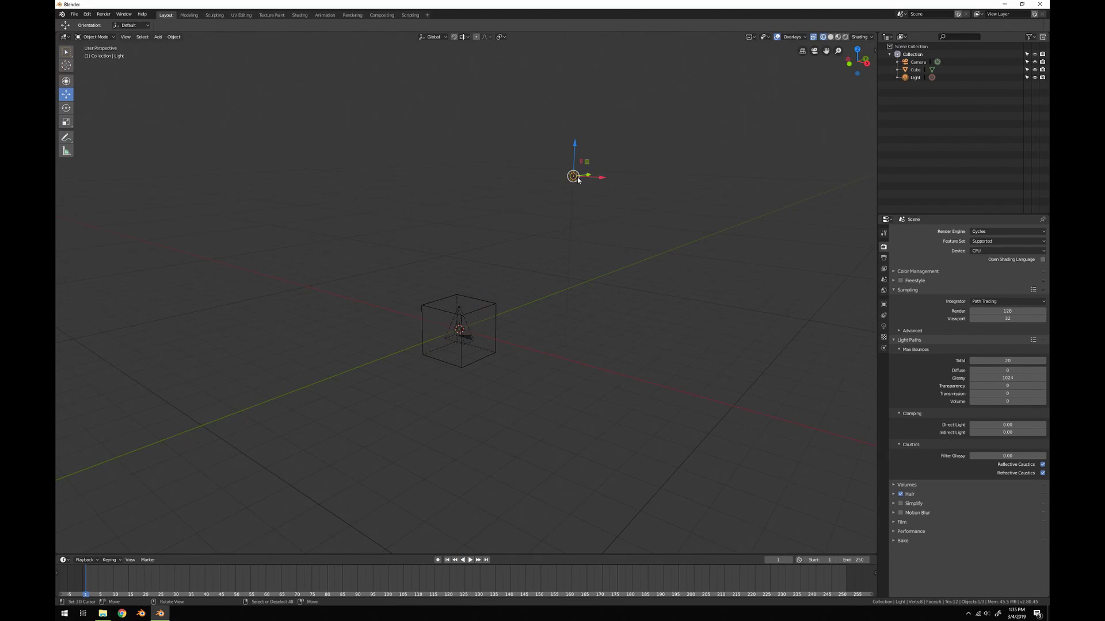
{"action": "key", "text": "alt+g"}
{"action": "key", "text": "KP_1"}
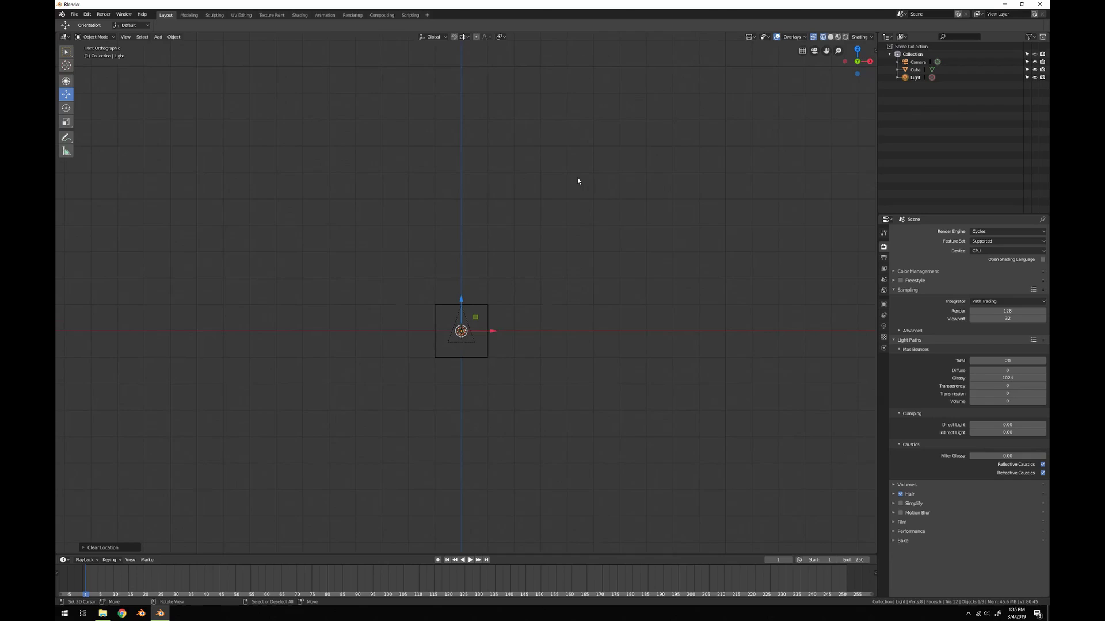
{"action": "scroll", "coordinate": [530, 351], "scroll_direction": "up", "scroll_amount": 5}
{"action": "key", "text": "g"}
{"action": "key", "text": "z"}
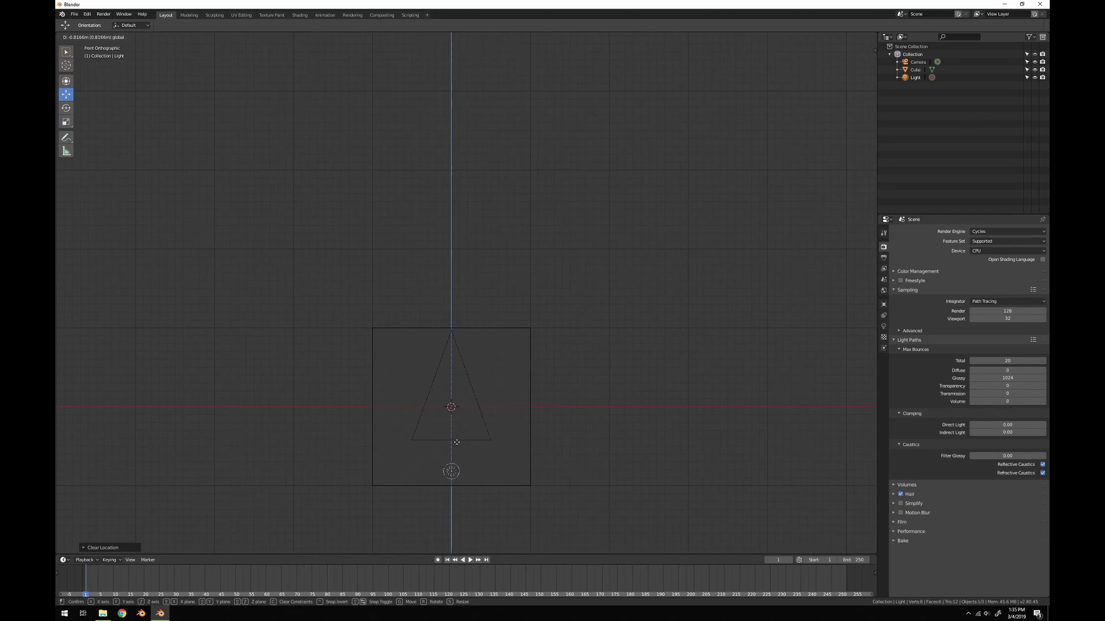
{"action": "left_click", "coordinate": [524, 426]}
{"action": "middle_click_drag", "start_coordinate": [524, 426], "coordinate": [582, 447]}
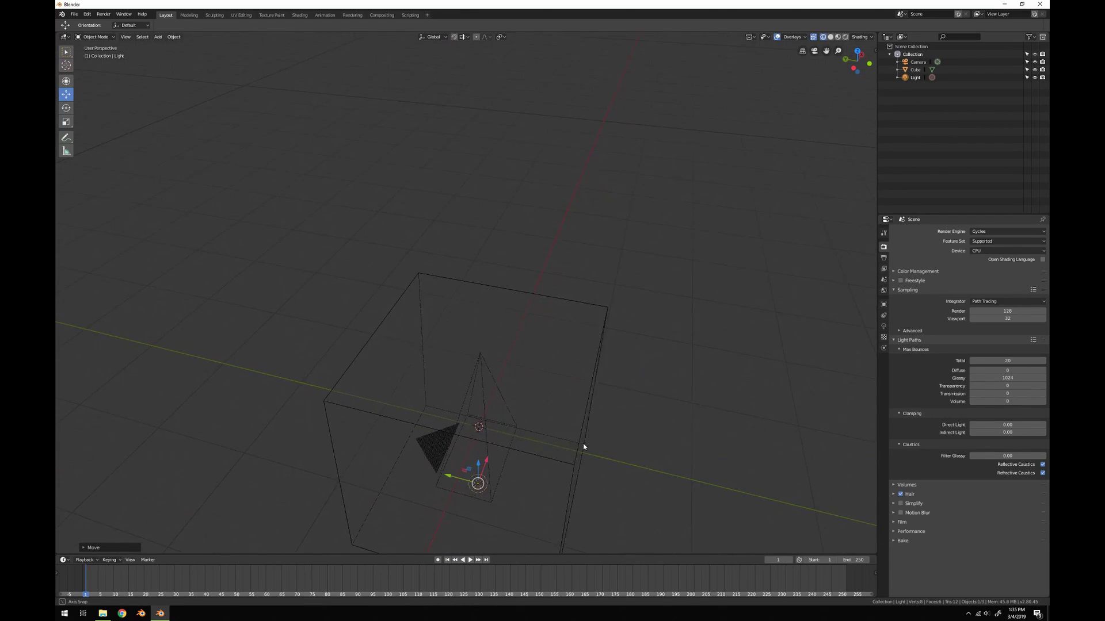
{"action": "scroll", "coordinate": [580, 443], "scroll_direction": "down", "scroll_amount": 2}
{"action": "key", "text": "KP_Decimal"}
{"action": "scroll", "coordinate": [602, 446], "scroll_direction": "down", "scroll_amount": 2}
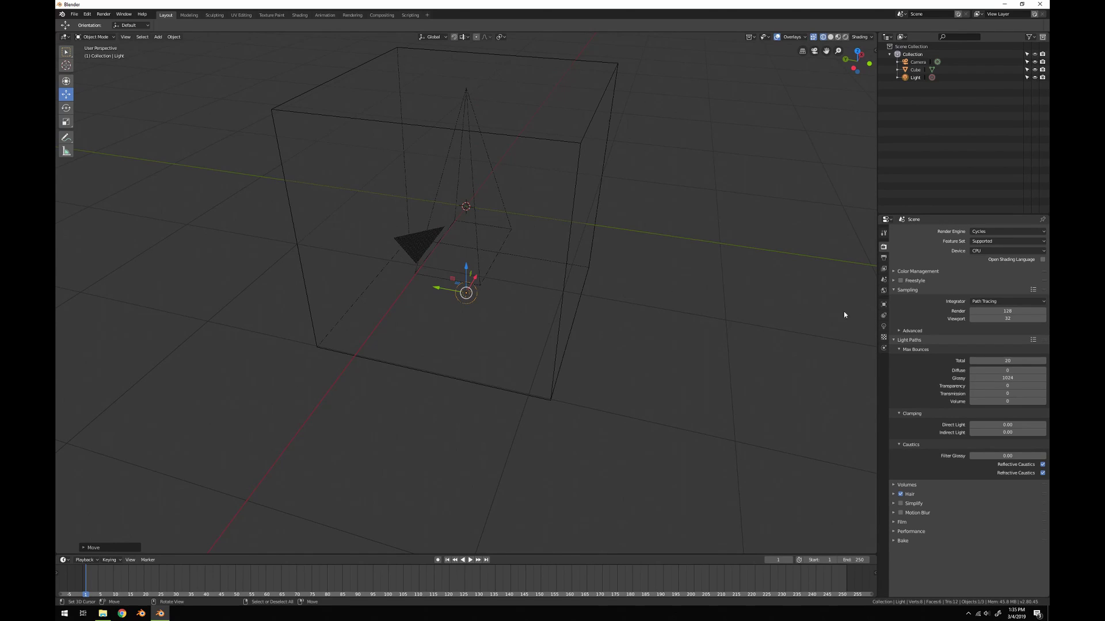
Set the point light's size to 10 m.
{"action": "left_click", "coordinate": [883, 328]}
{"action": "scroll", "coordinate": [477, 261], "scroll_direction": "down", "scroll_amount": 5}
{"action": "middle_click_drag", "start_coordinate": [477, 261], "coordinate": [623, 314]}
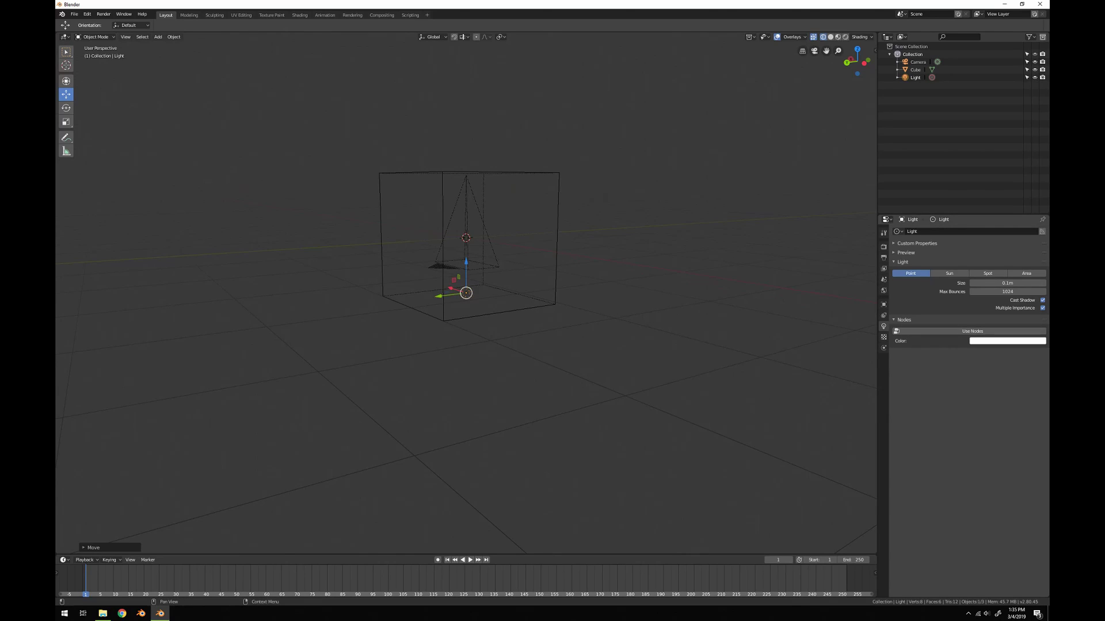
{"action": "left_click", "coordinate": [1013, 283]}
{"action": "type", "text": "10"}
{"action": "key", "text": "Return"}
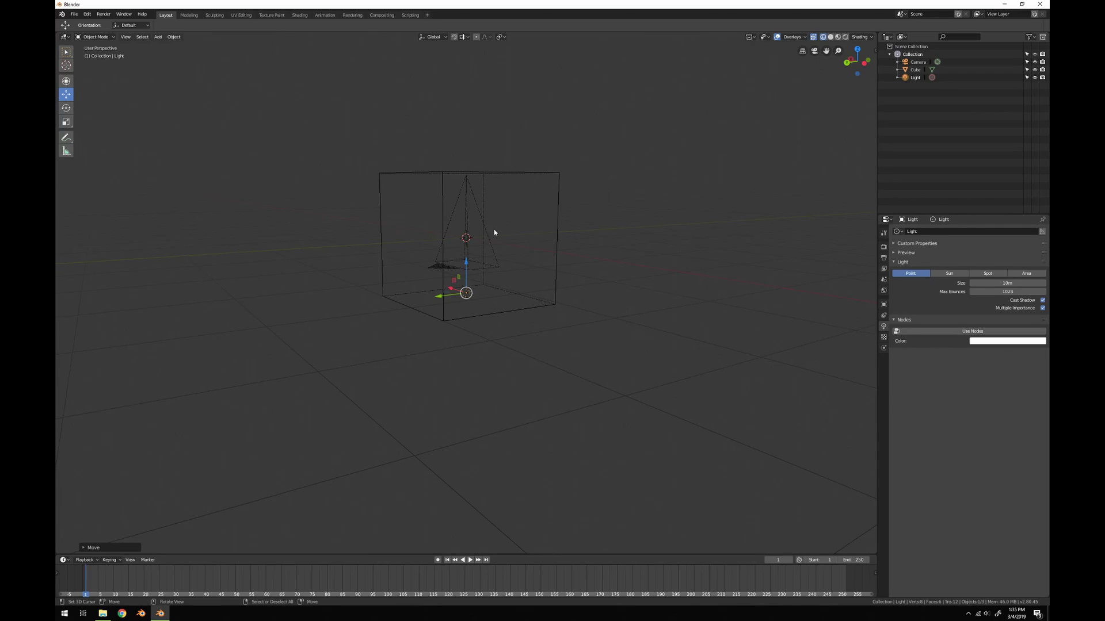
{"action": "scroll", "coordinate": [507, 289], "scroll_direction": "up", "scroll_amount": 2}
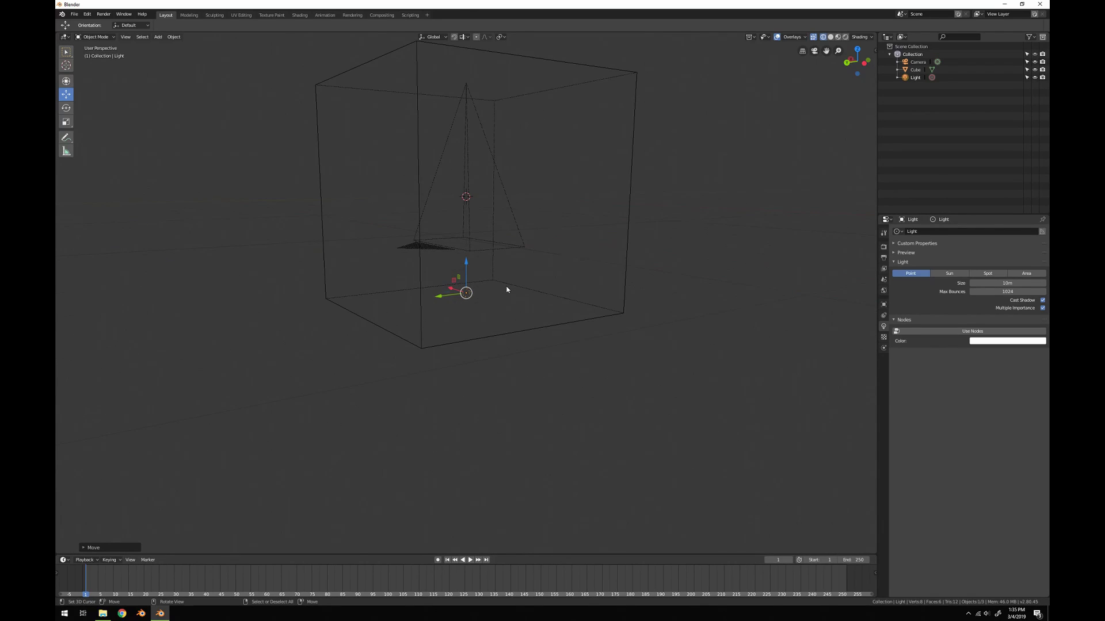
{"action": "middle_click_drag", "start_coordinate": [569, 272], "coordinate": [515, 329]}
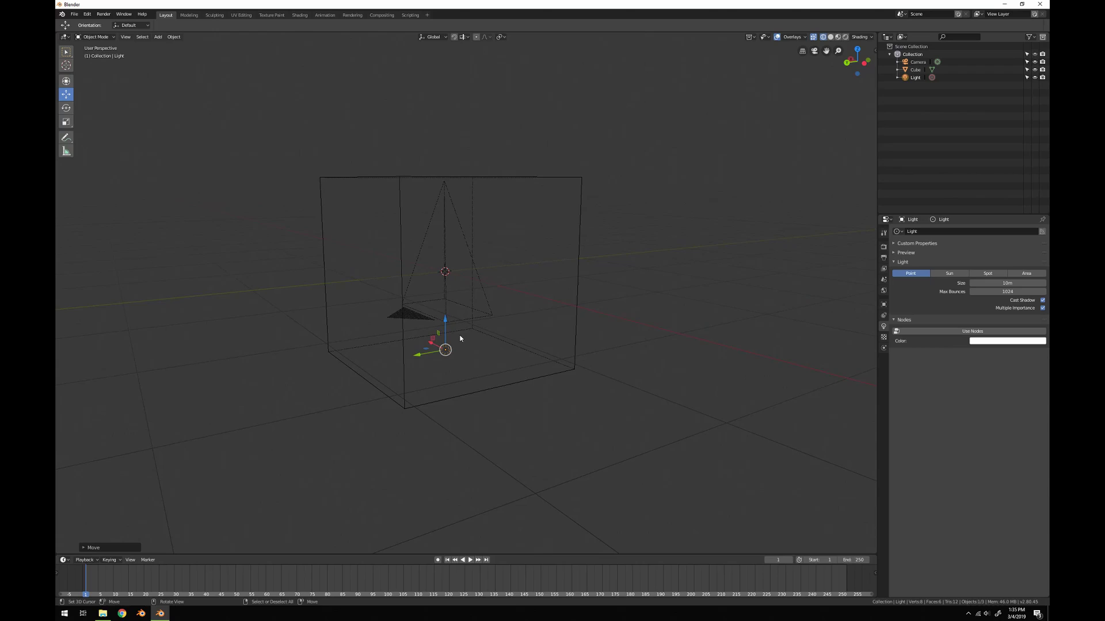
Add an ico sphere at the world origin with 8 subdivisions.
{"action": "key", "text": "shift+a"}
{"action": "mouse_move", "coordinate": [533, 322]}
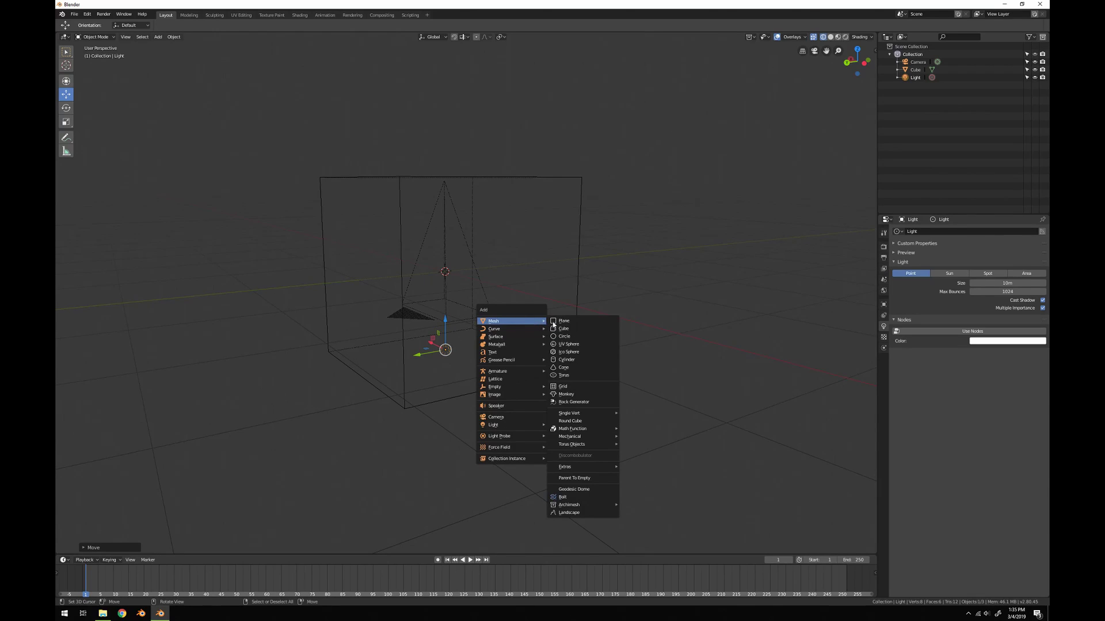
{"action": "left_click", "coordinate": [569, 351]}
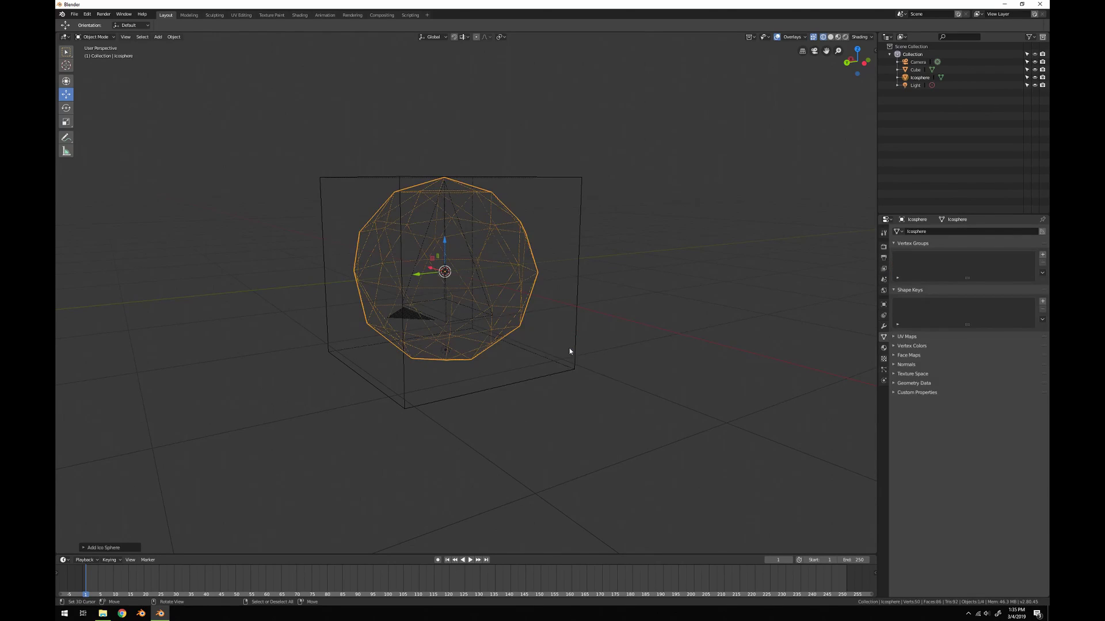
{"action": "left_click", "coordinate": [109, 547]}
{"action": "left_click", "coordinate": [161, 471]}
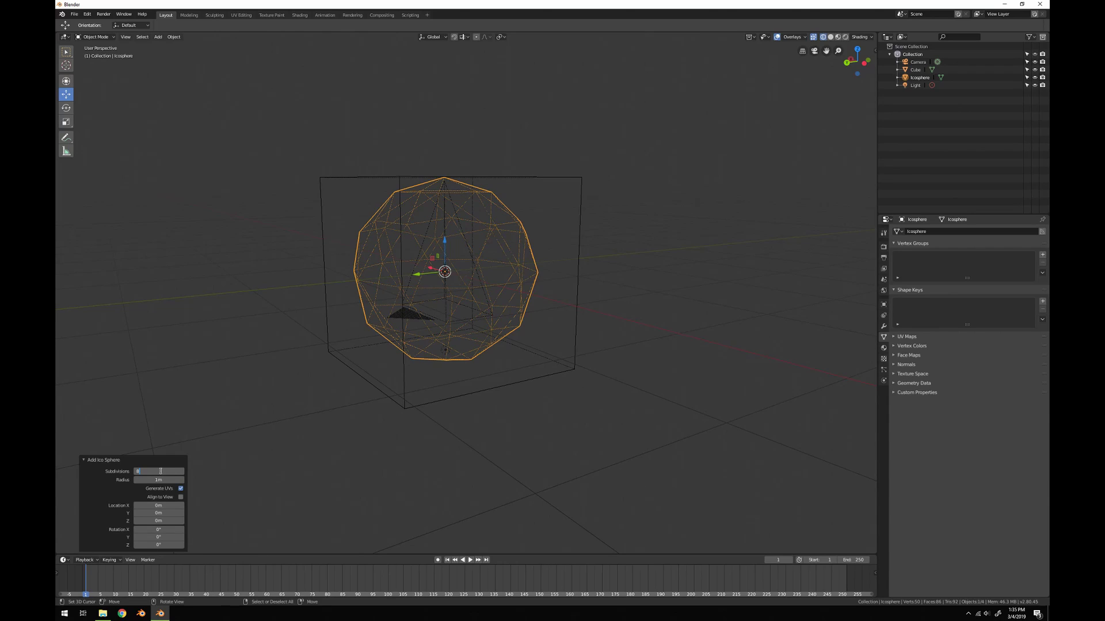
{"action": "type", "text": "8"}
{"action": "key", "text": "Return"}
Shade the ico sphere smooth and scale it down uniformly to about 0.51 inside the cube.
{"action": "middle_click_drag", "start_coordinate": [453, 214], "coordinate": [522, 248]}
{"action": "right_click", "coordinate": [522, 248]}
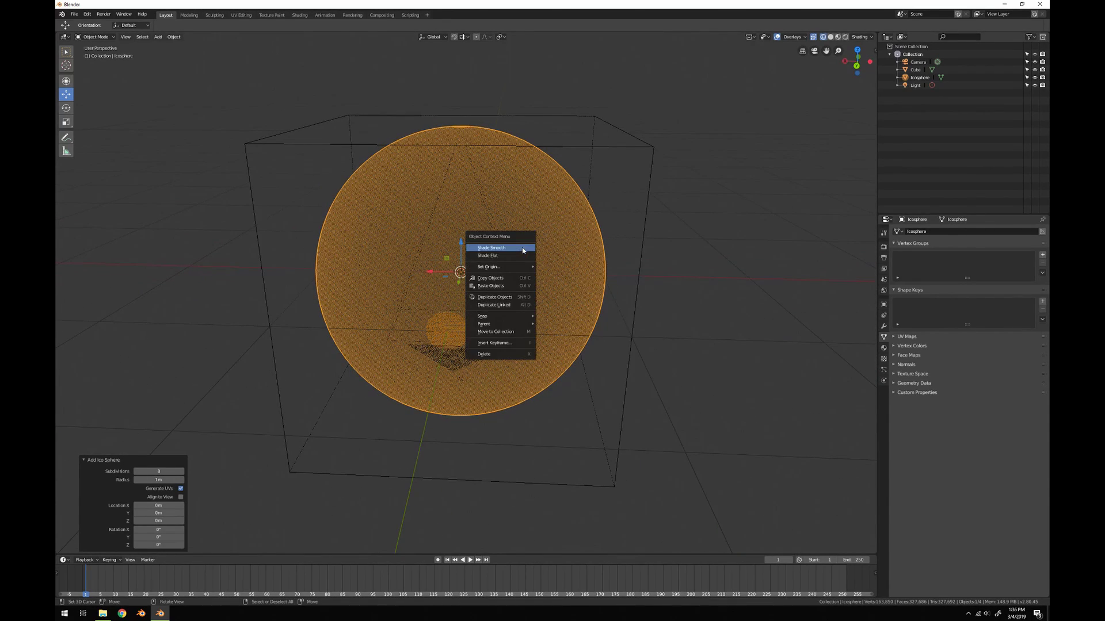
{"action": "left_click", "coordinate": [493, 248]}
{"action": "middle_click_drag", "start_coordinate": [365, 184], "coordinate": [518, 279]}
{"action": "scroll", "coordinate": [518, 279], "scroll_direction": "down", "scroll_amount": 2}
{"action": "key", "text": "s"}
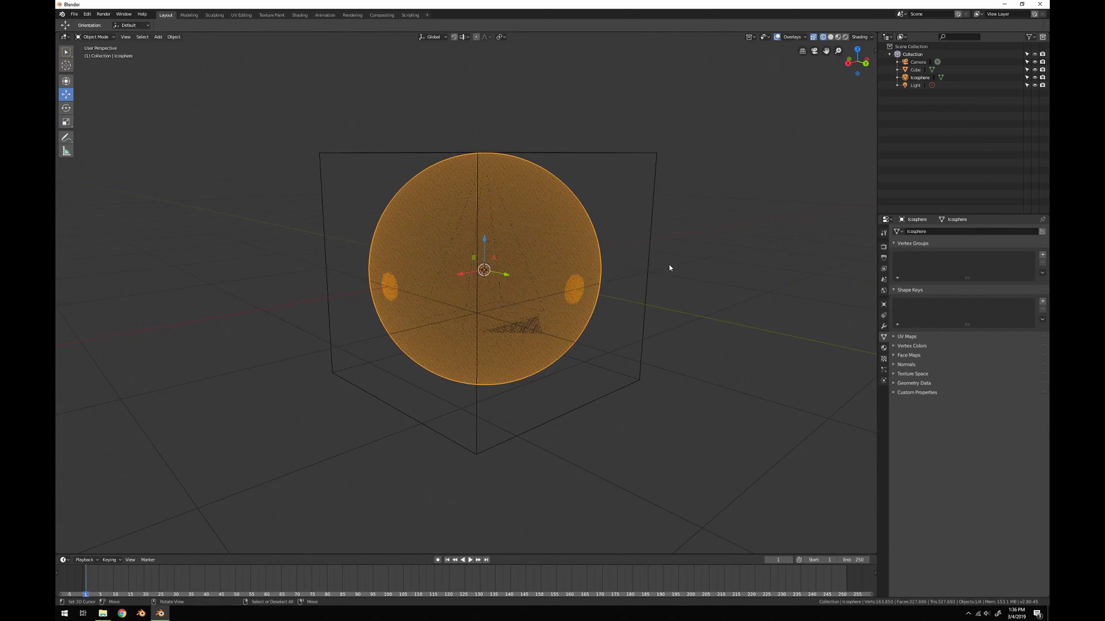
{"action": "left_click", "coordinate": [578, 262]}
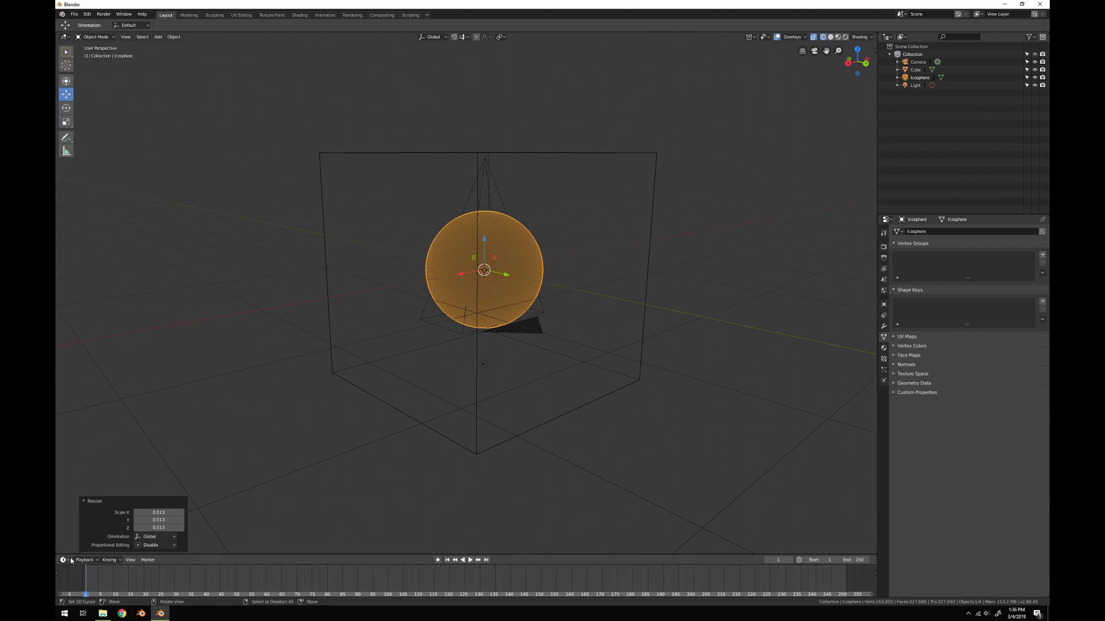
Enlarge the timeline area and turn it into a second 3D viewport showing the camera view with rendered shading.
{"action": "left_click_drag", "start_coordinate": [547, 555], "coordinate": [585, 292]}
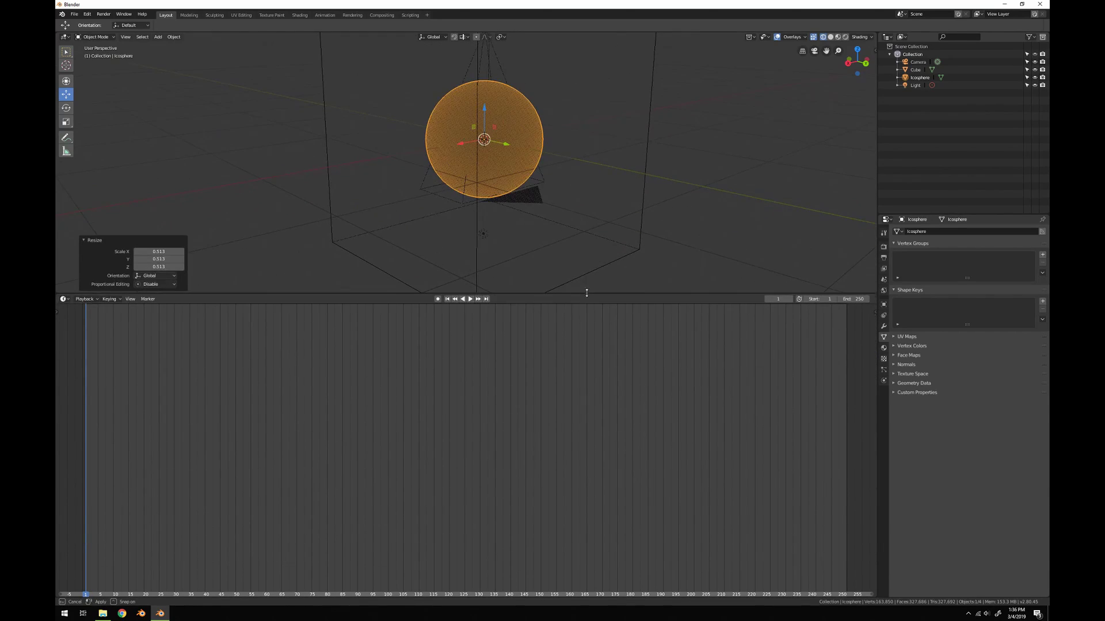
{"action": "left_click", "coordinate": [63, 299]}
{"action": "left_click", "coordinate": [89, 329]}
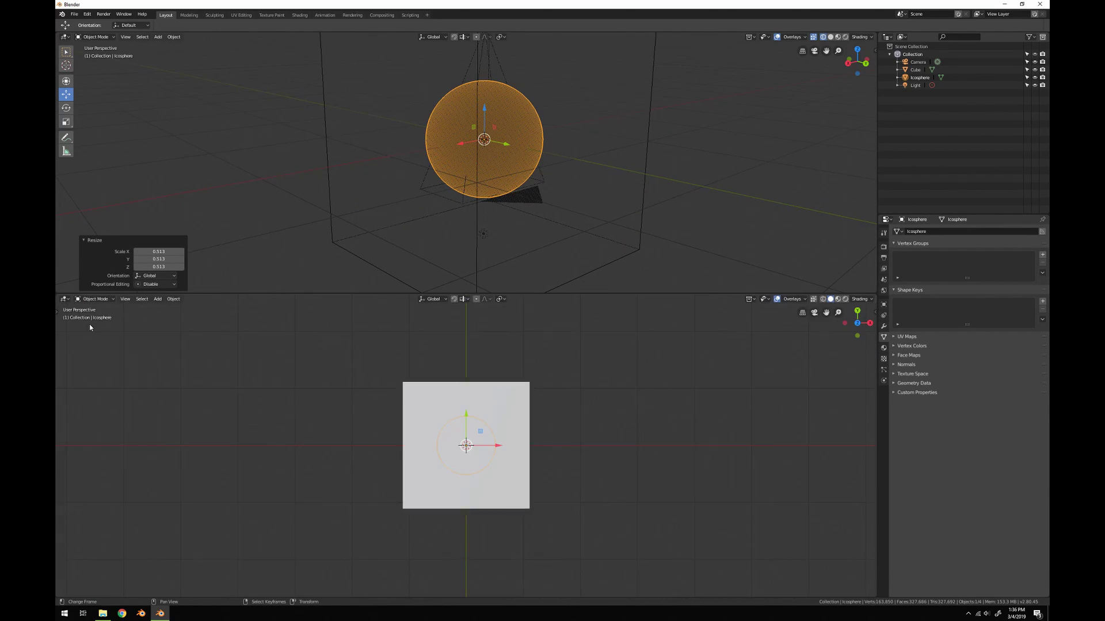
{"action": "middle_click_drag", "start_coordinate": [368, 390], "coordinate": [421, 389]}
{"action": "key", "text": "KP_0"}
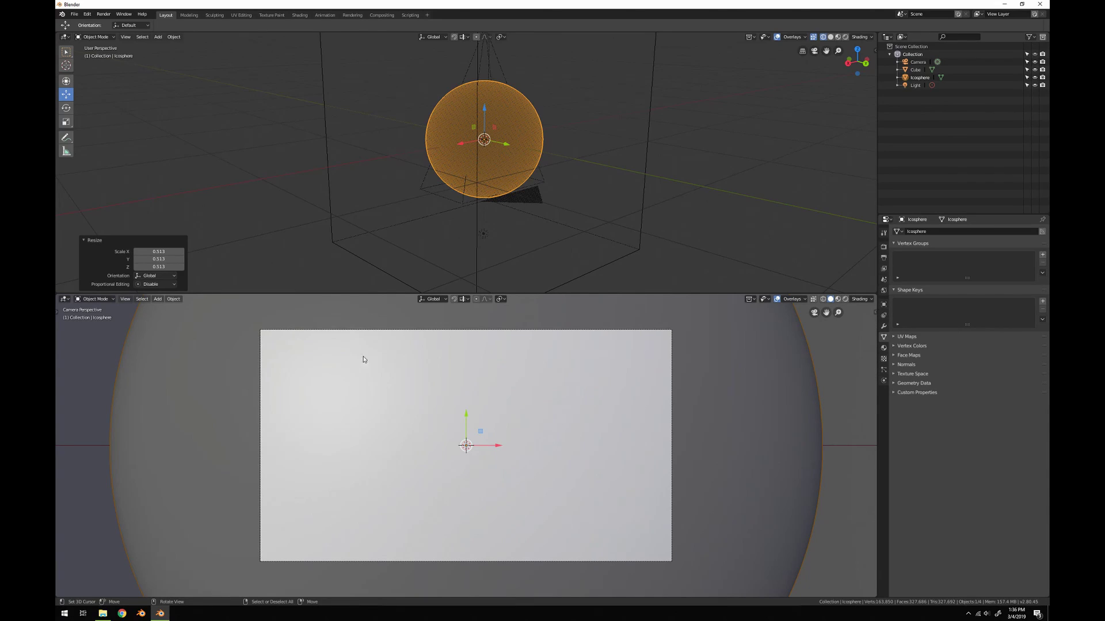
{"action": "scroll", "coordinate": [322, 392], "scroll_direction": "up", "scroll_amount": 1}
{"action": "scroll", "coordinate": [454, 430], "scroll_direction": "down", "scroll_amount": 1}
{"action": "left_click", "coordinate": [844, 299]}
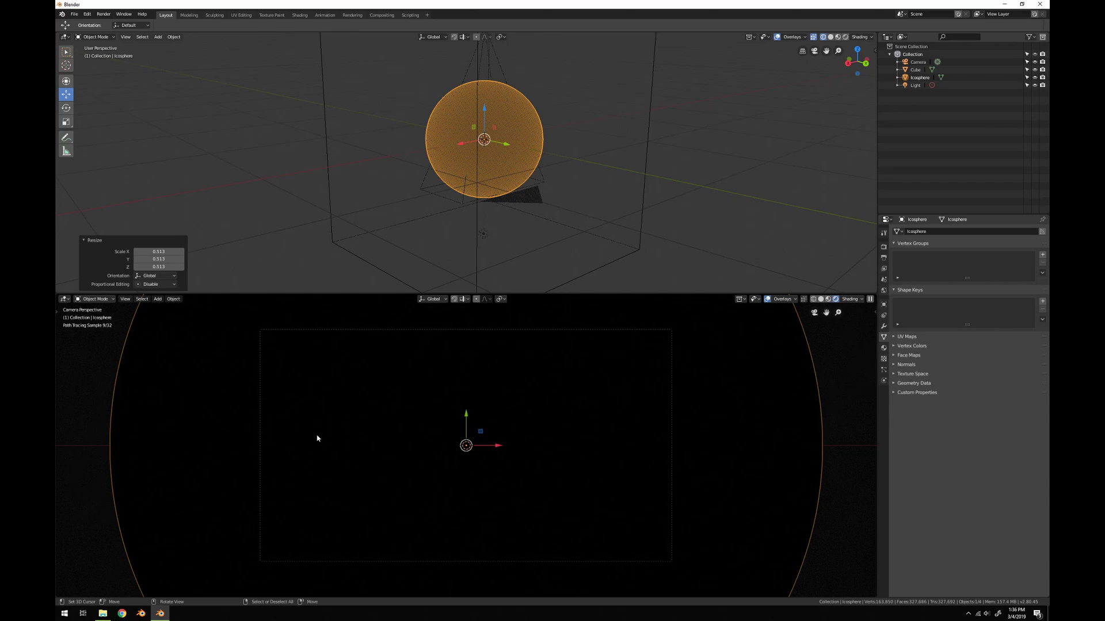
Make the cube's material mirror-like by setting Metallic to 1 and Roughness to 0.
{"action": "scroll", "coordinate": [518, 147], "scroll_direction": "down", "scroll_amount": 4}
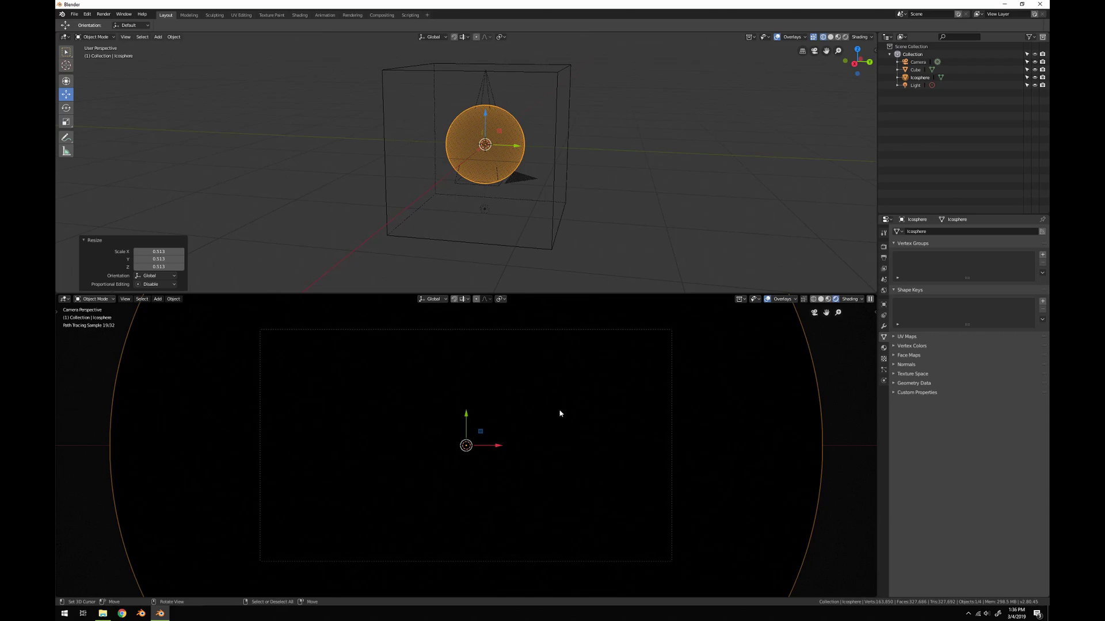
{"action": "middle_click_drag", "start_coordinate": [601, 172], "coordinate": [607, 166]}
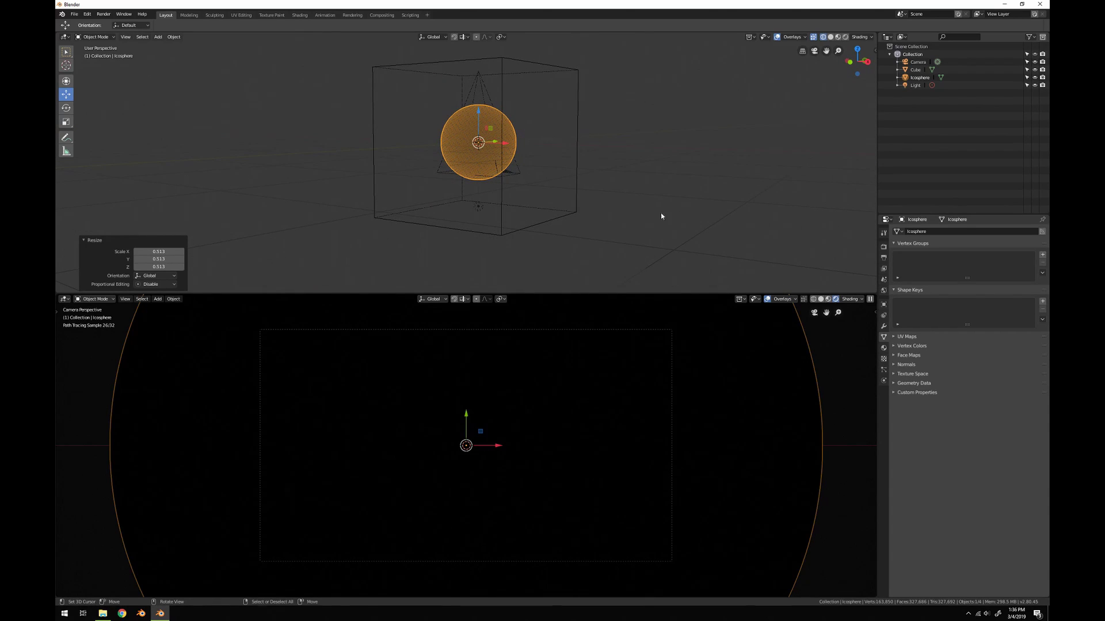
{"action": "left_click", "coordinate": [883, 347]}
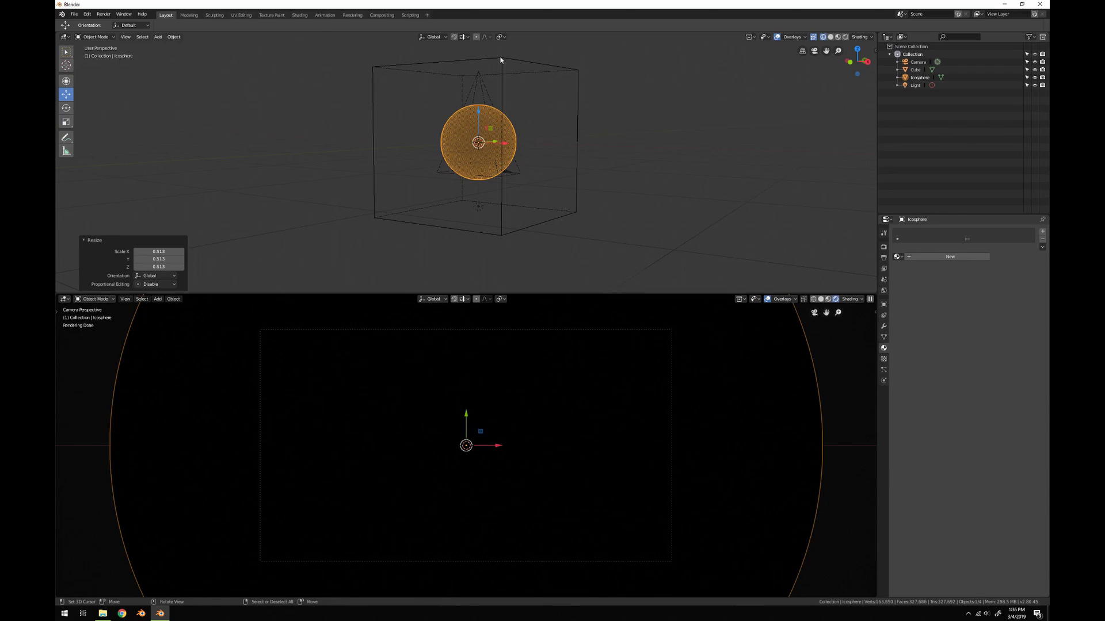
{"action": "left_click", "coordinate": [446, 64]}
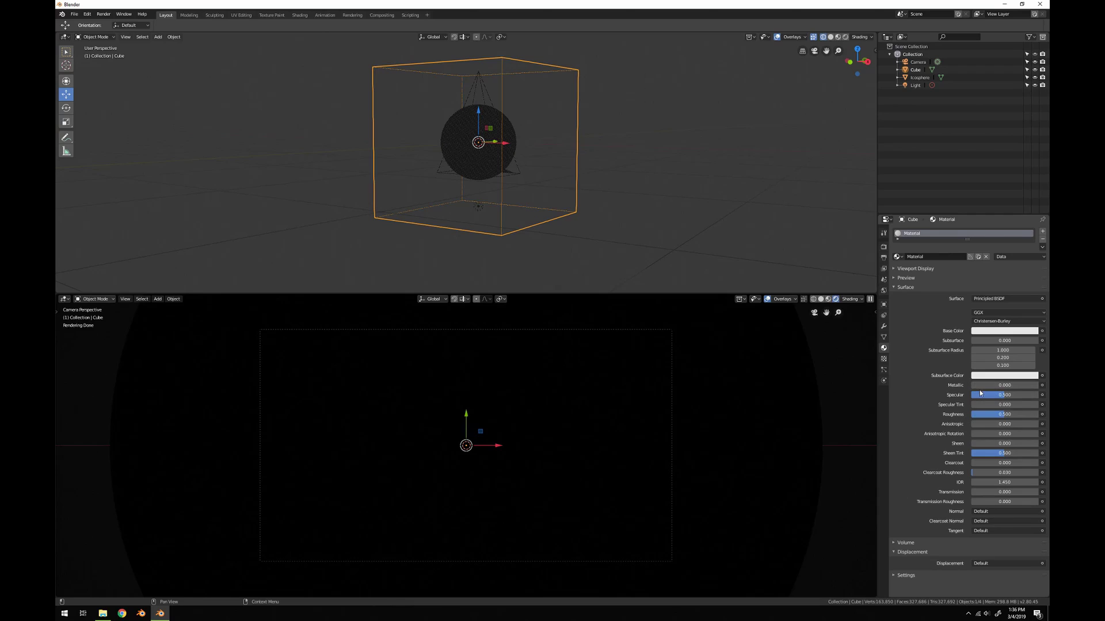
{"action": "mouse_move", "coordinate": [975, 385]}
{"action": "left_mouse_down"}
{"action": "mouse_move", "coordinate": [1039, 386]}
{"action": "mouse_move", "coordinate": [975, 416]}
{"action": "left_mouse_up"}
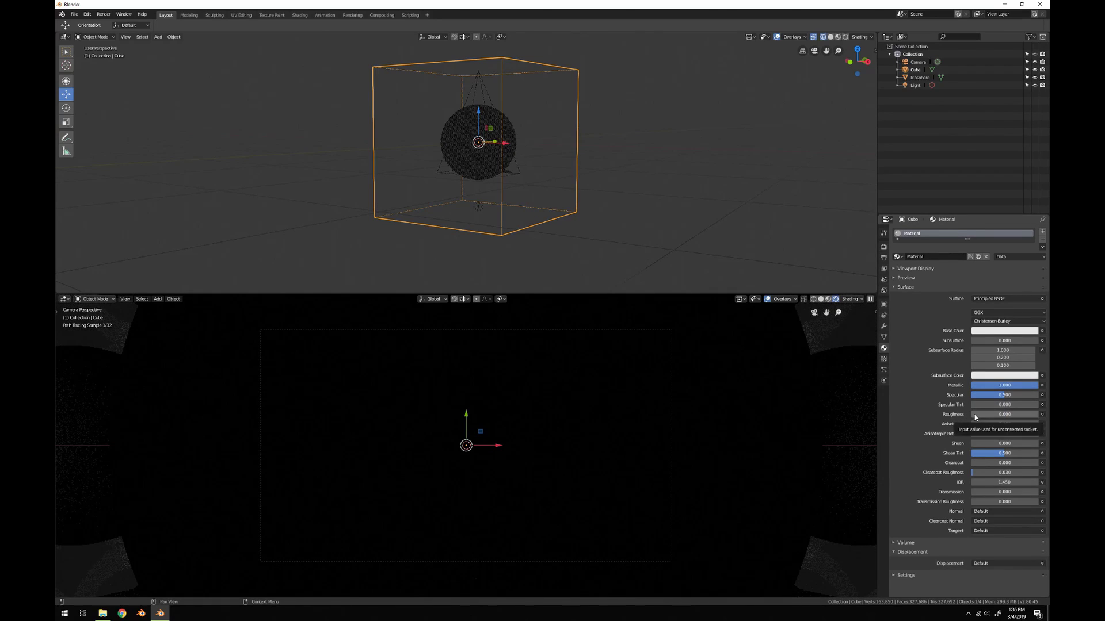
Assign the cube's existing material to the ico sphere.
{"action": "left_click", "coordinate": [460, 135]}
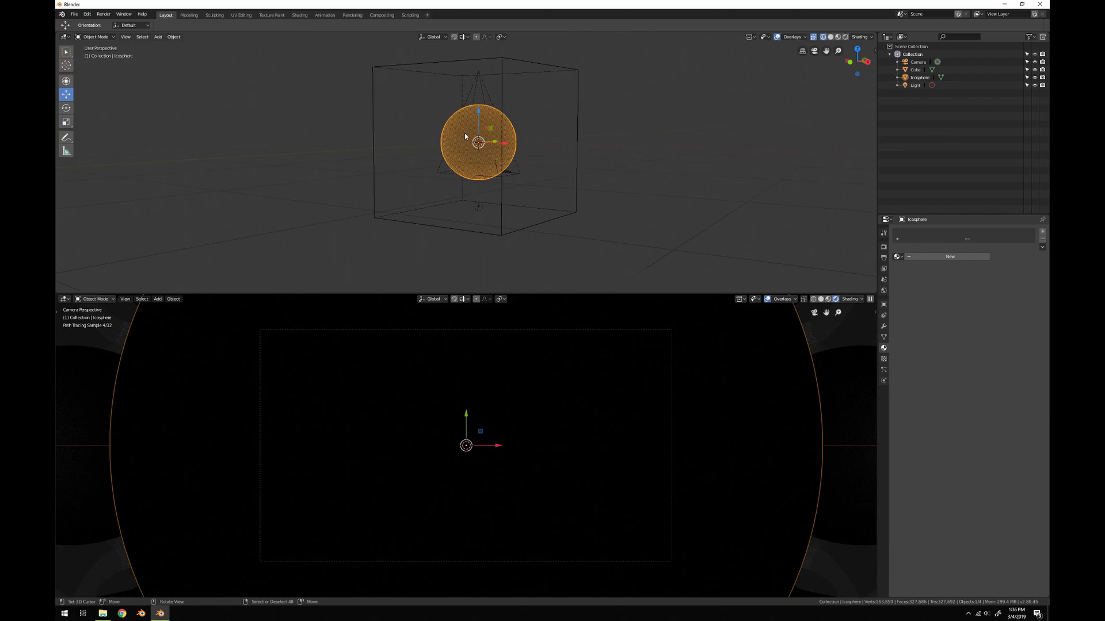
{"action": "left_click", "coordinate": [896, 256]}
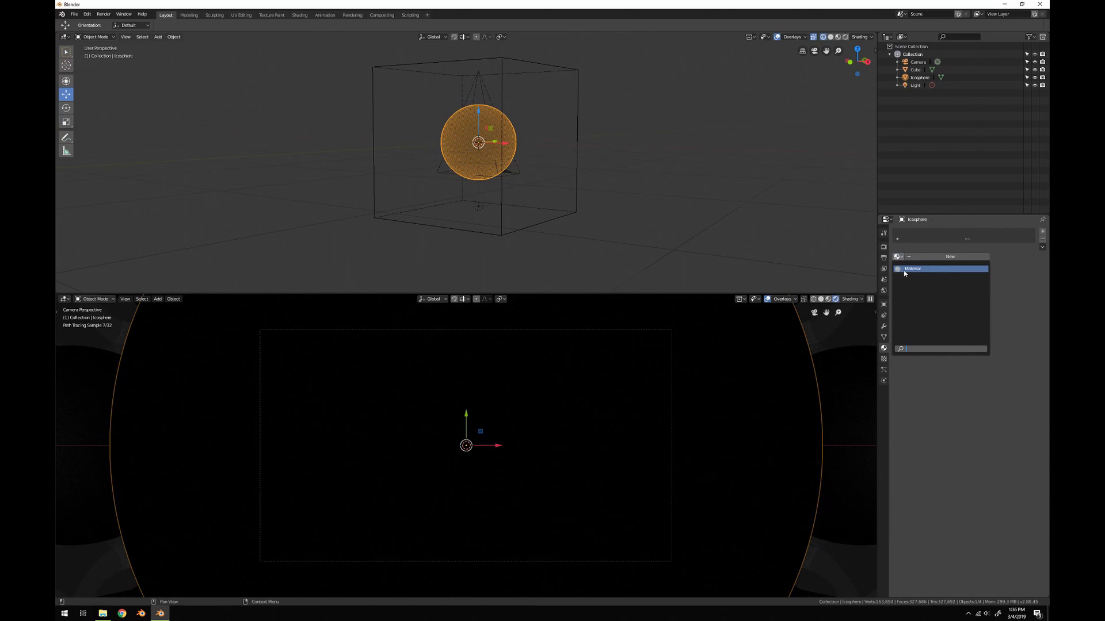
{"action": "left_click", "coordinate": [903, 270]}
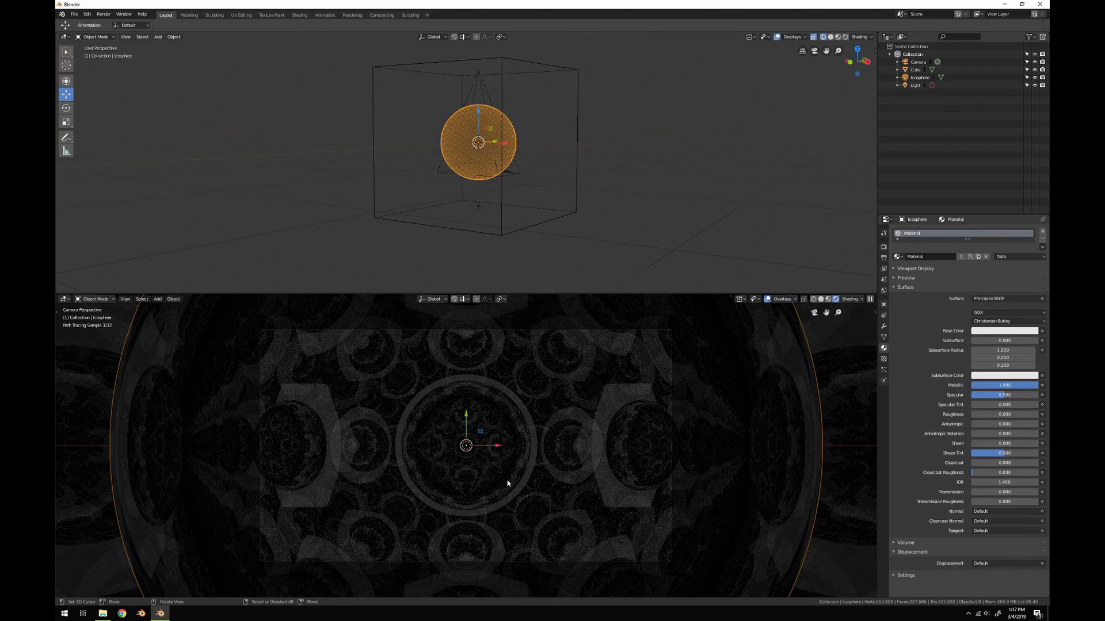
Limit the viewport rendering to a render region around the camera frame.
{"action": "scroll", "coordinate": [416, 483], "scroll_direction": "down", "scroll_amount": 2}
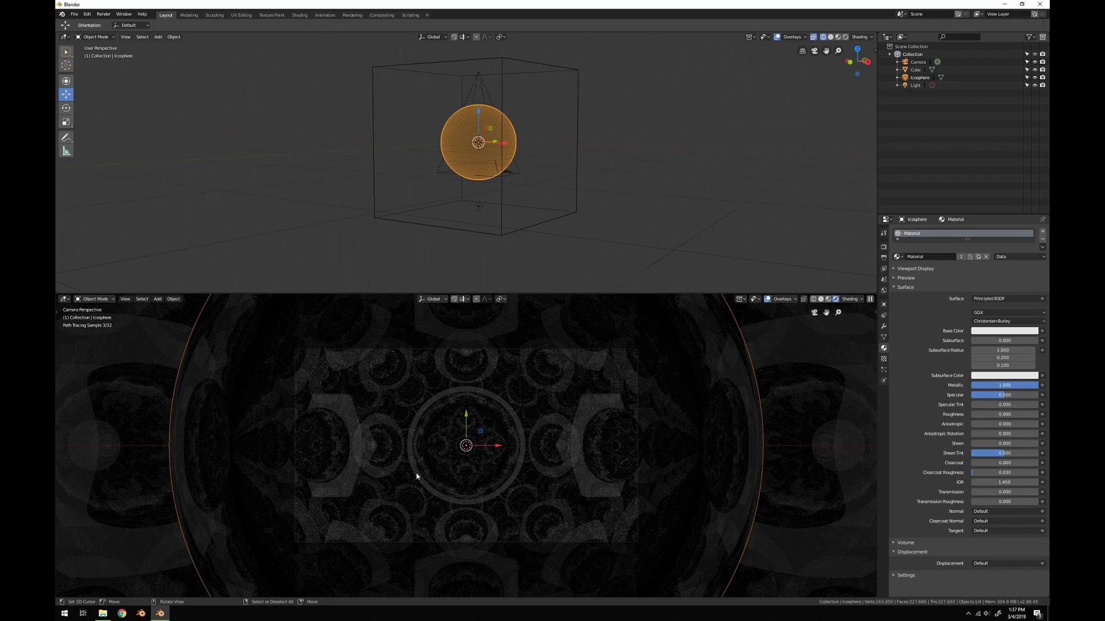
{"action": "left_click", "coordinate": [271, 338]}
{"action": "key", "text": "ctrl+b"}
{"action": "left_click_drag", "start_coordinate": [257, 321], "coordinate": [685, 574]}
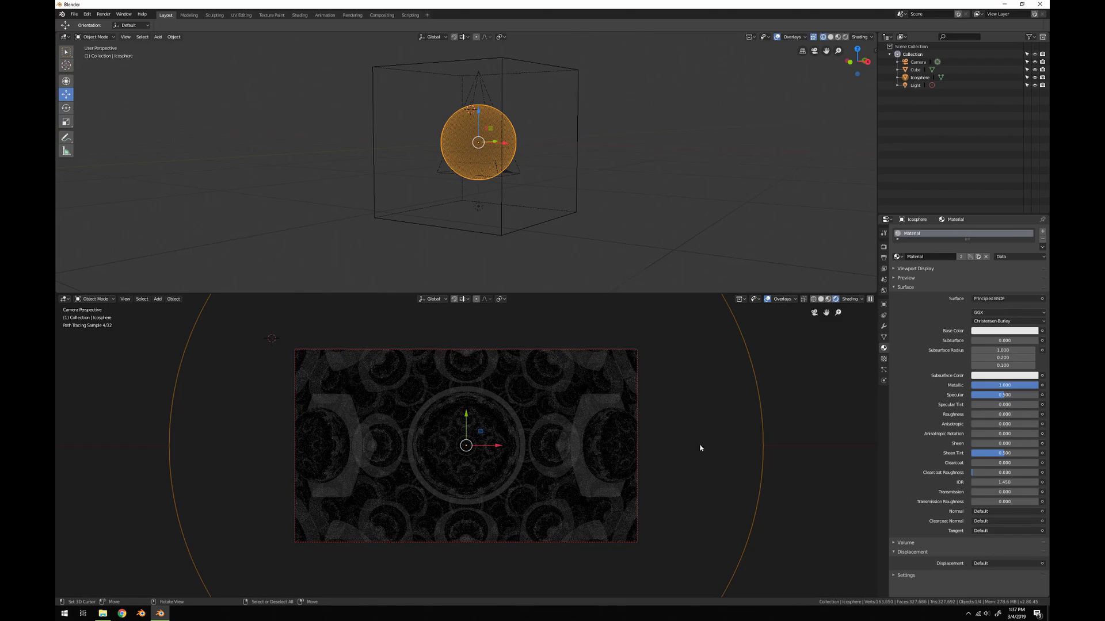
Enable nodes on the point light and set its emission strength to 1000.
{"action": "left_click", "coordinate": [481, 207]}
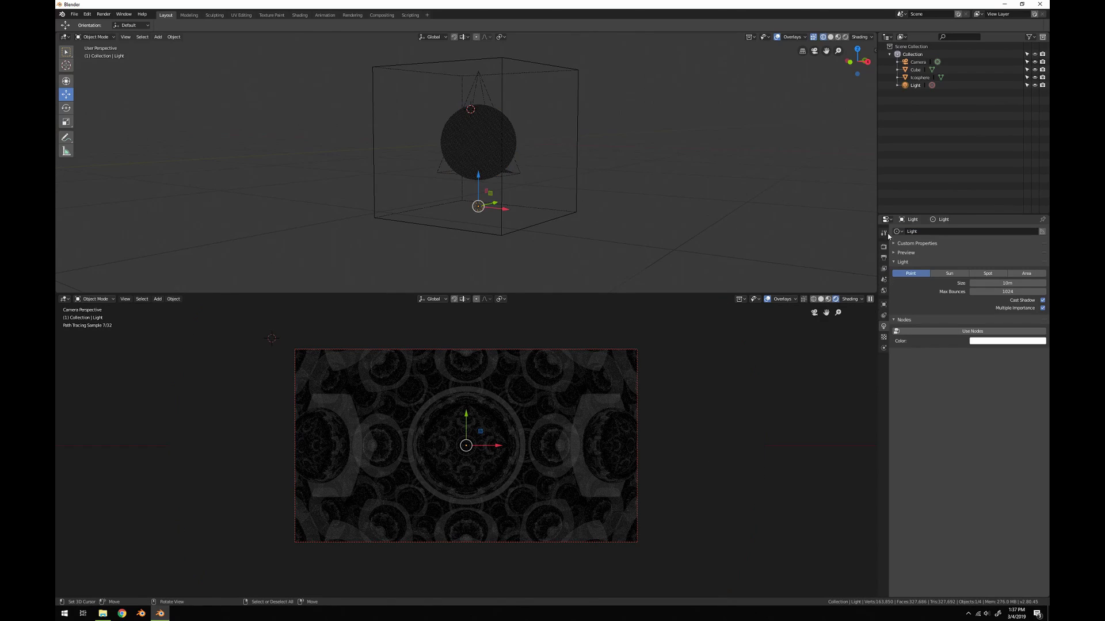
{"action": "left_click", "coordinate": [975, 331]}
{"action": "left_click", "coordinate": [991, 355]}
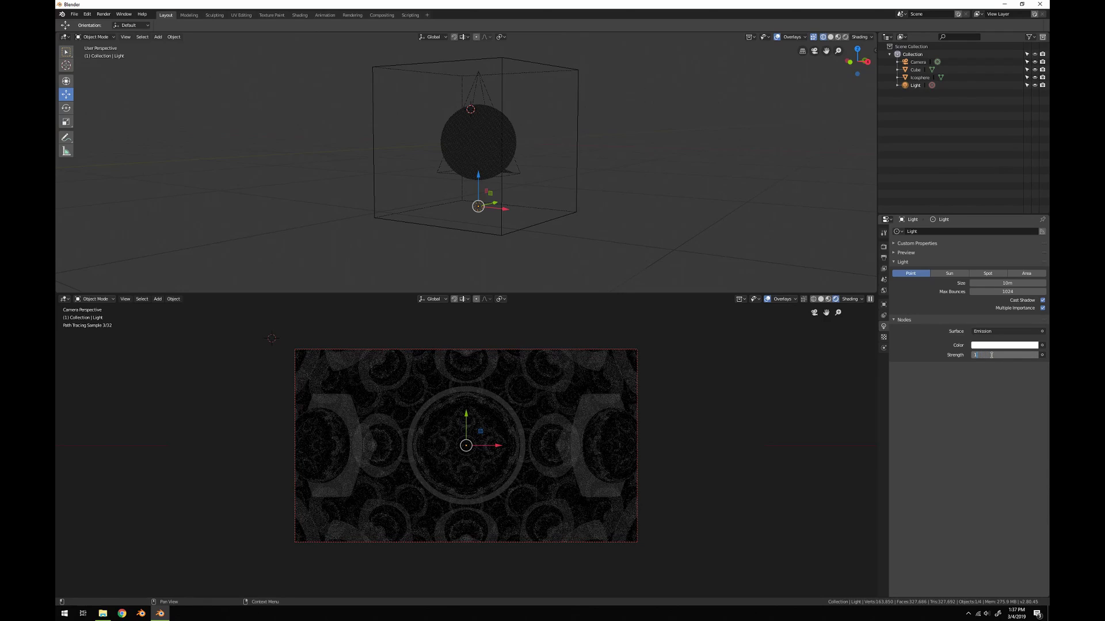
{"action": "type", "text": "1000"}
{"action": "key", "text": "Return"}
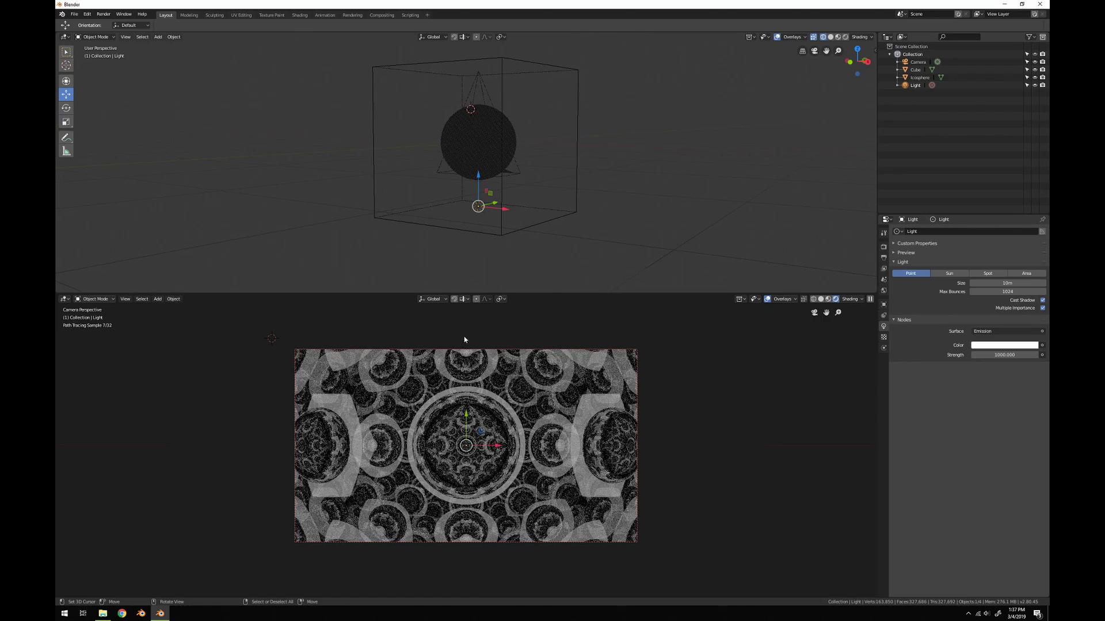
Try different point light sizes between about 0.2 m and 8.9 m while comparing the rendered reflections.
{"action": "middle_click_drag", "start_coordinate": [514, 108], "coordinate": [559, 230]}
{"action": "scroll", "coordinate": [528, 200], "scroll_direction": "up", "scroll_amount": 3}
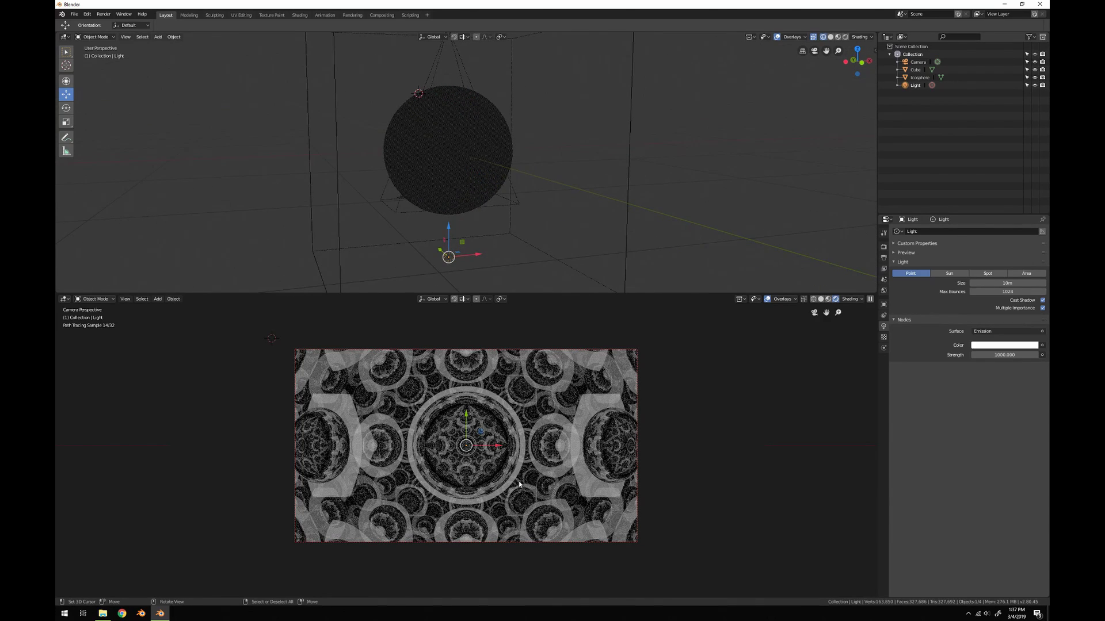
{"action": "mouse_move", "coordinate": [608, 199]}
{"action": "middle_mouse_down"}
{"action": "mouse_move", "coordinate": [572, 195]}
{"action": "mouse_move", "coordinate": [571, 205]}
{"action": "mouse_move", "coordinate": [617, 190]}
{"action": "middle_mouse_up"}
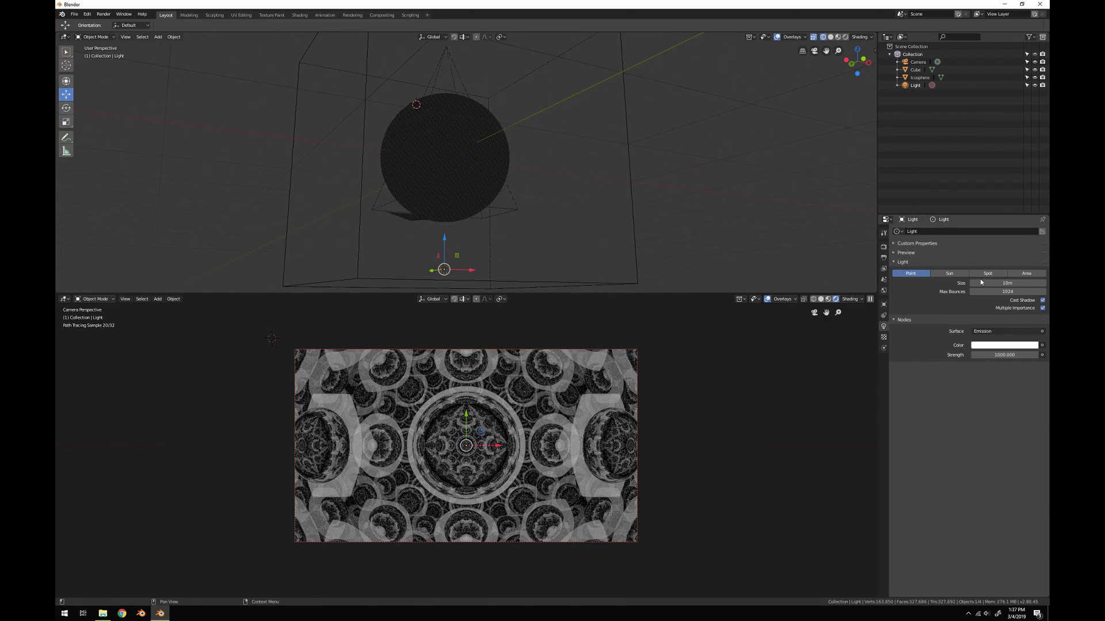
{"action": "left_click_drag", "start_coordinate": [1005, 284], "coordinate": [993, 285]}
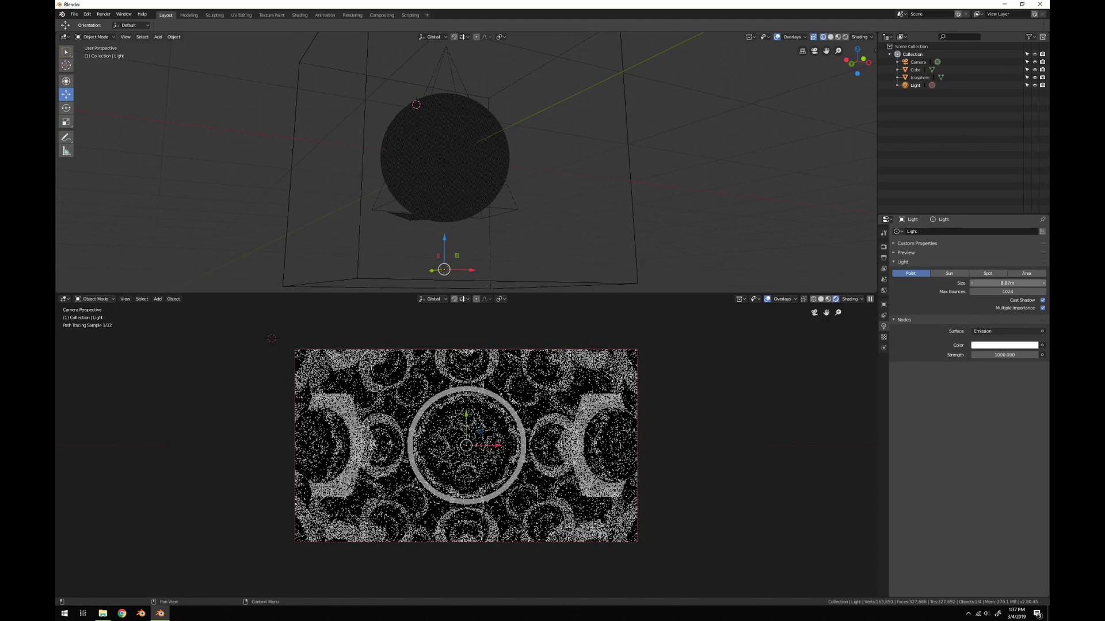
{"action": "left_click_drag", "start_coordinate": [993, 284], "coordinate": [942, 285]}
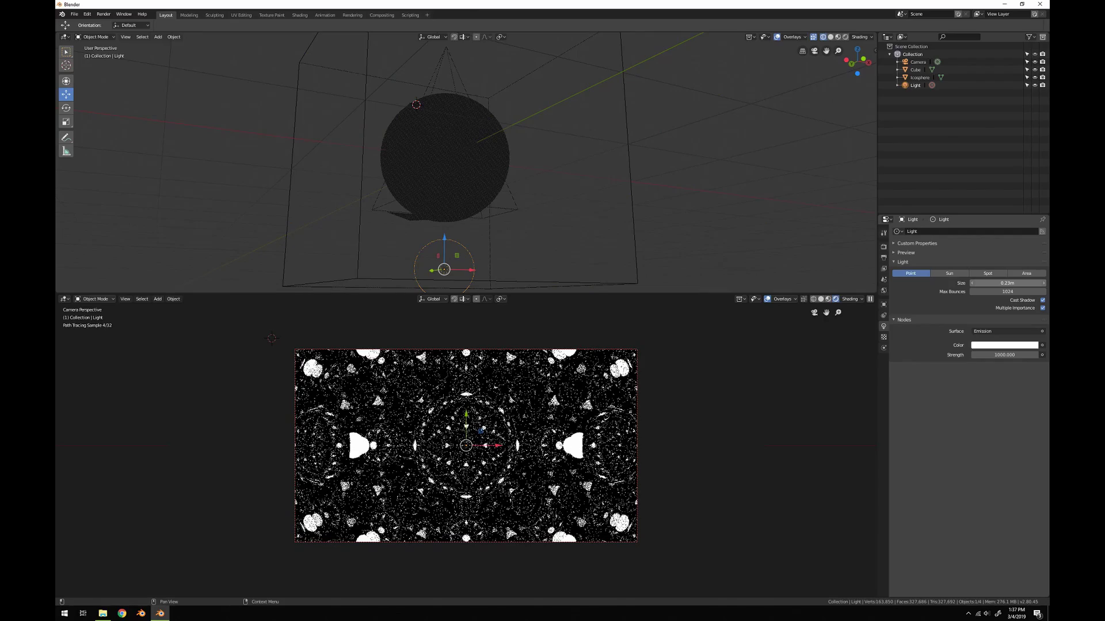
{"action": "left_click_drag", "start_coordinate": [941, 284], "coordinate": [969, 284]}
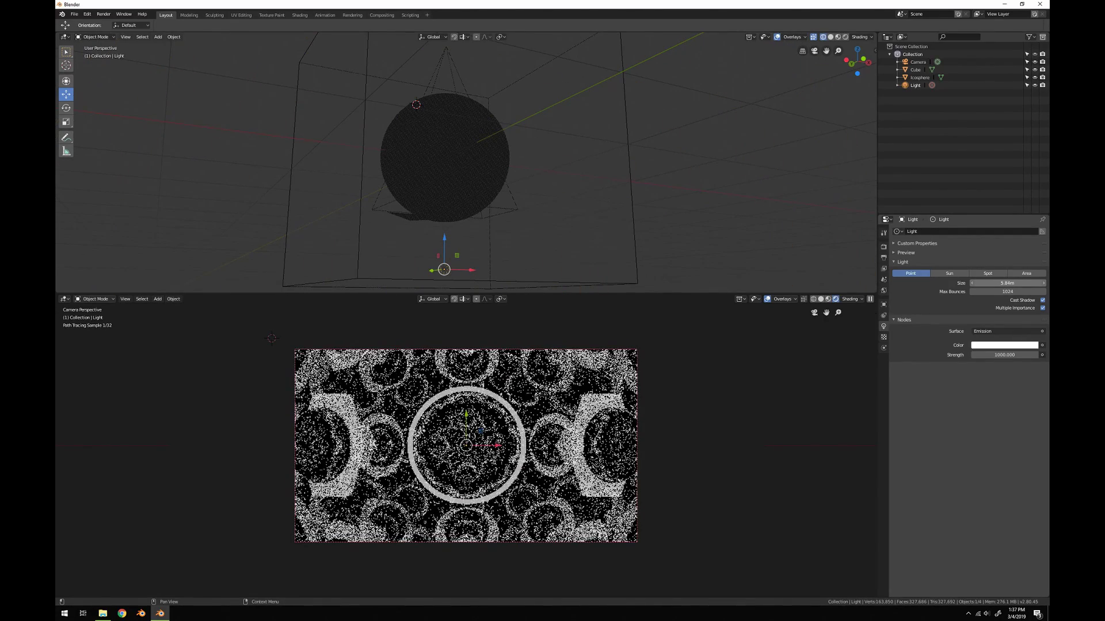
Set the point light's size to 10 m for comparison, and settle on 5 m.
{"action": "left_click", "coordinate": [1005, 283]}
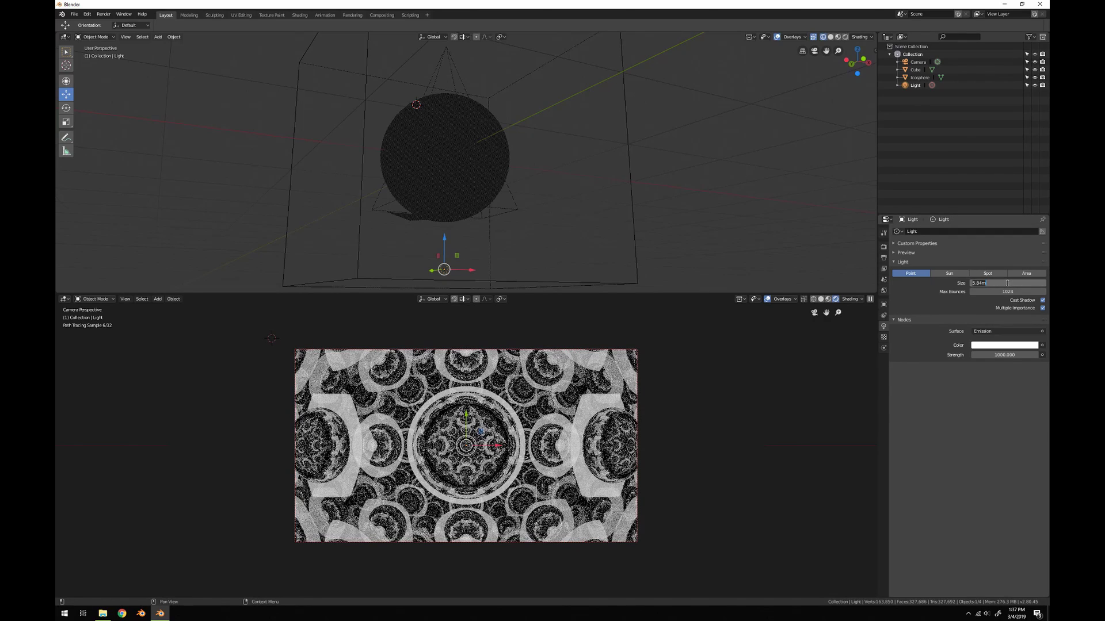
{"action": "type", "text": "0"}
{"action": "key", "text": "Return"}
{"action": "left_click", "coordinate": [1009, 283]}
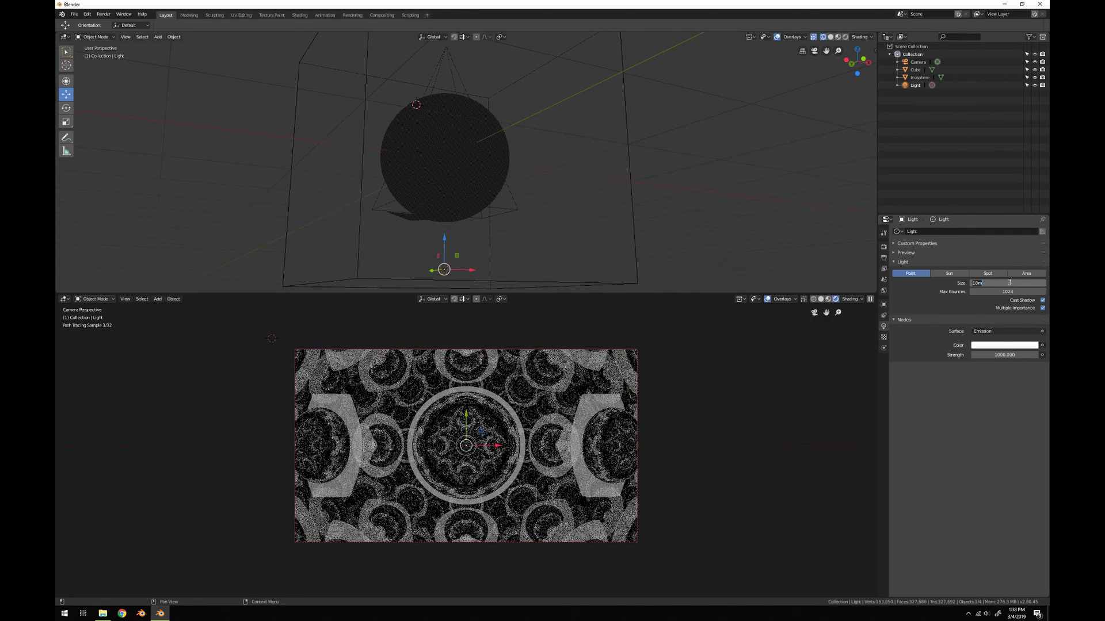
{"action": "key", "text": "Return"}
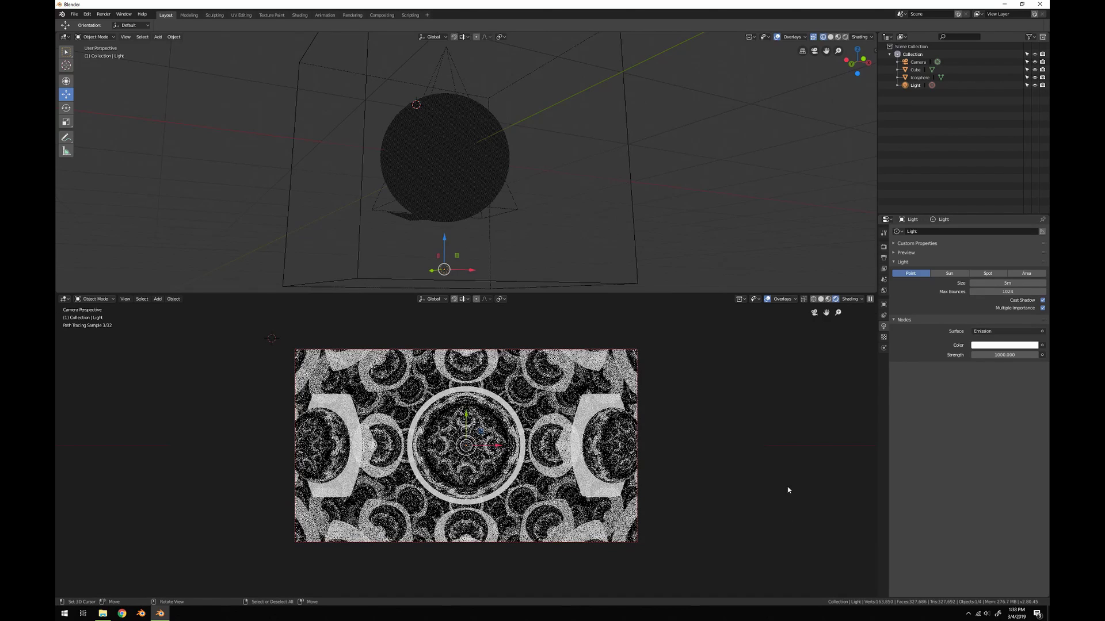
Duplicate the point light in place and move the copy up about 0.3 m along Z, just beneath the sphere.
{"action": "key", "text": "KP_4"}
{"action": "key", "text": "KP_4"}
{"action": "key", "text": "KP_4"}
{"action": "key", "text": "KP_4"}
{"action": "key", "text": "KP_4"}
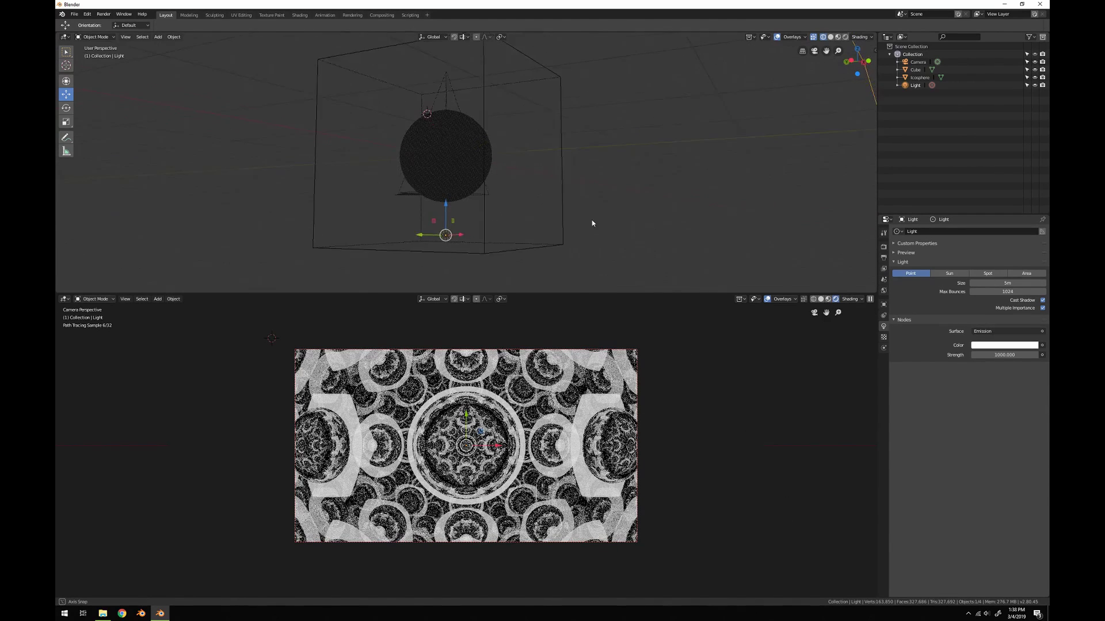
{"action": "middle_click_drag", "start_coordinate": [504, 234], "coordinate": [539, 236]}
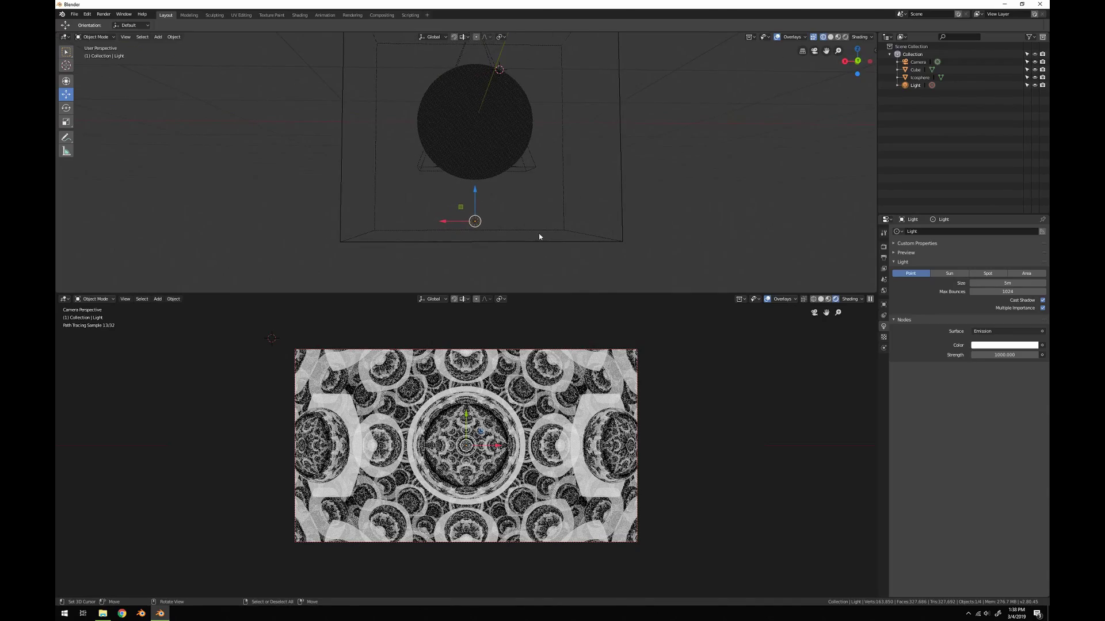
{"action": "key", "text": "shift+d"}
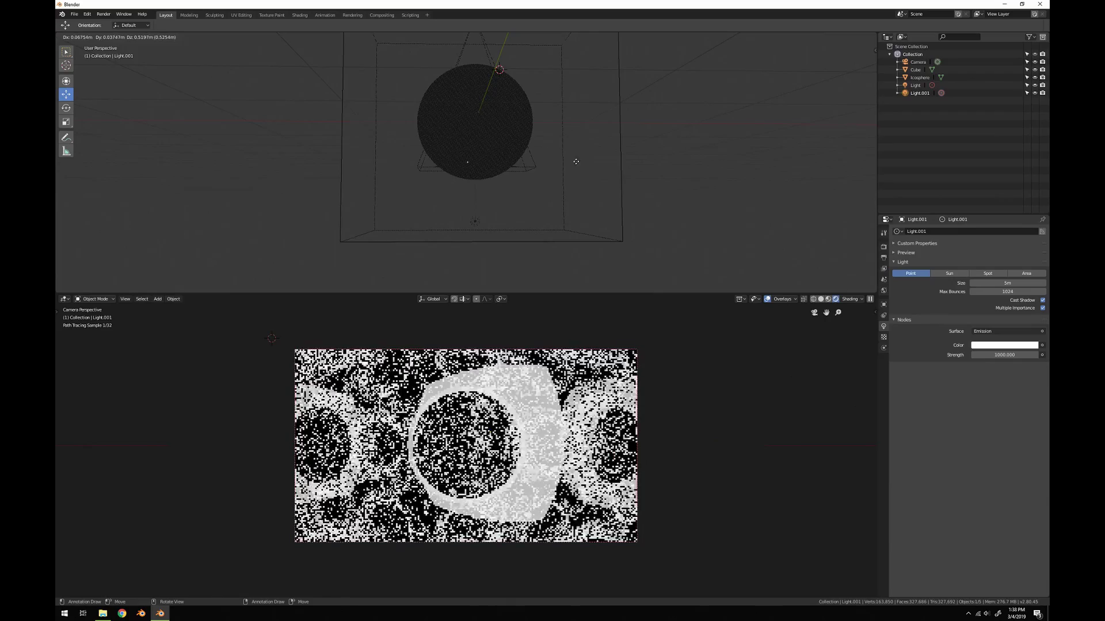
{"action": "right_click", "coordinate": [582, 203]}
{"action": "key", "text": "g"}
{"action": "key", "text": "z"}
{"action": "left_click", "coordinate": [579, 177]}
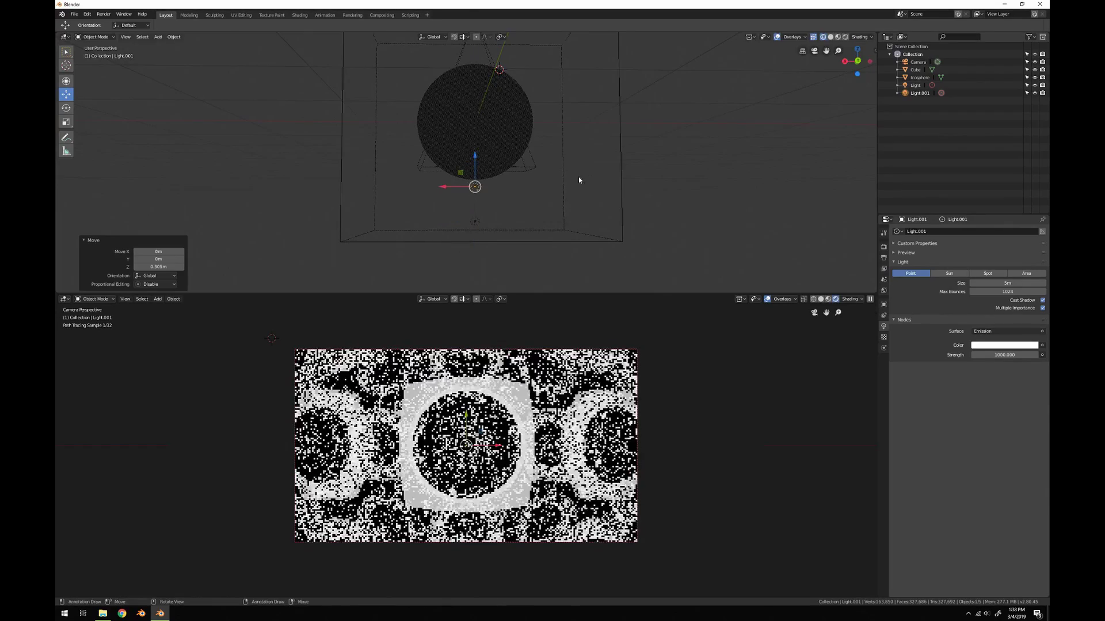
Set the emission color of the light copy just beneath the sphere to light cyan.
{"action": "middle_click_drag", "start_coordinate": [578, 177], "coordinate": [970, 300]}
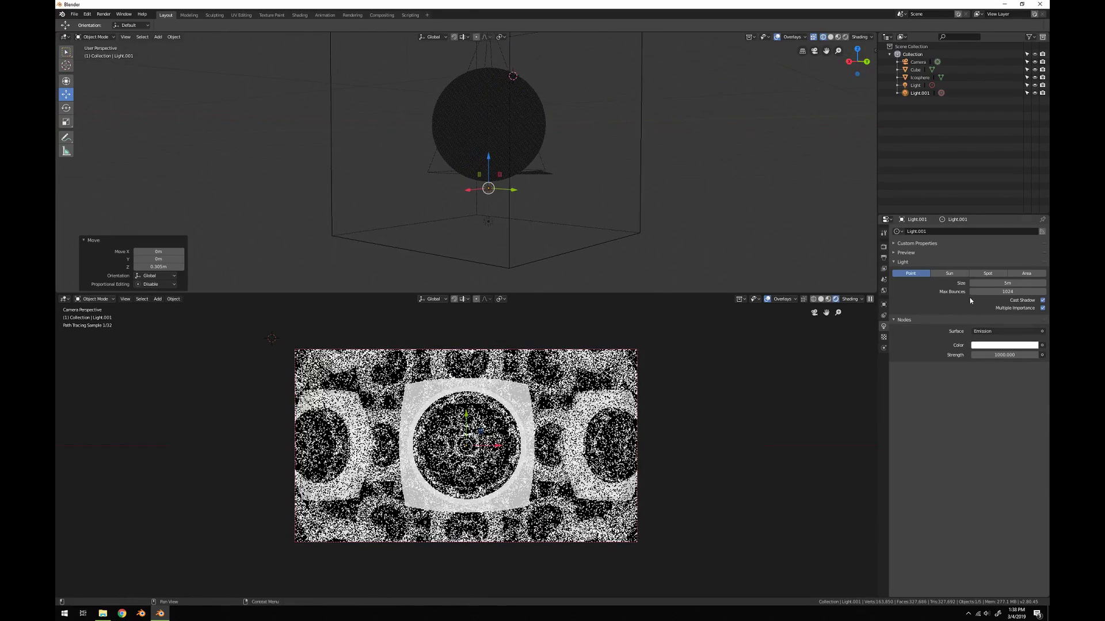
{"action": "left_click", "coordinate": [998, 345]}
{"action": "left_click_drag", "start_coordinate": [998, 273], "coordinate": [1001, 242]}
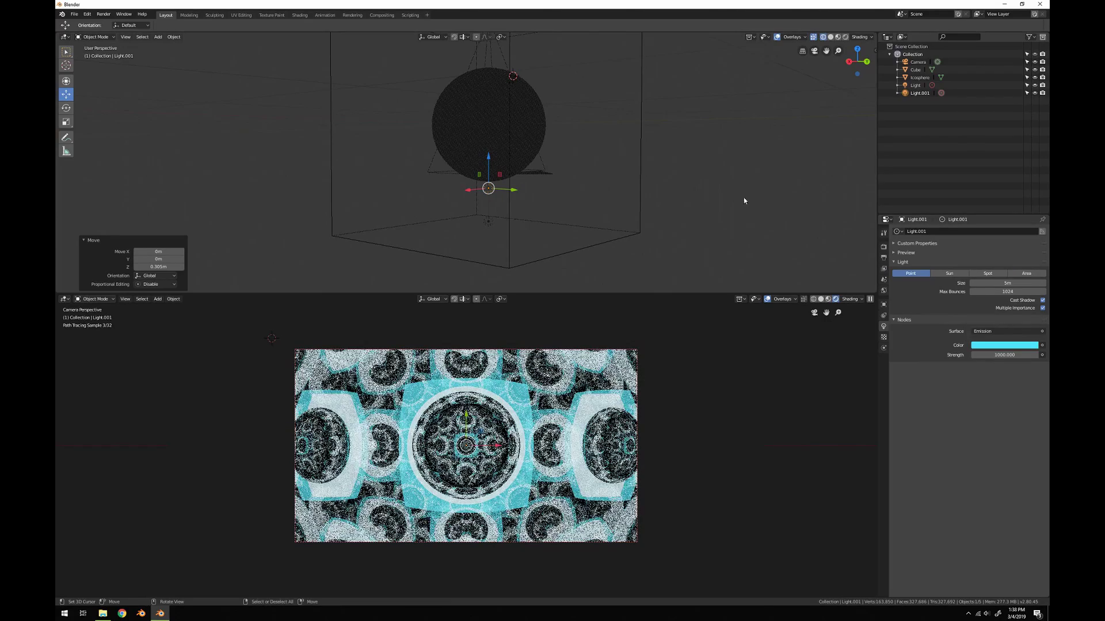
Duplicate the cyan point light and move the copy about 0.76 m along Y.
{"action": "middle_click_drag", "start_coordinate": [744, 198], "coordinate": [619, 196]}
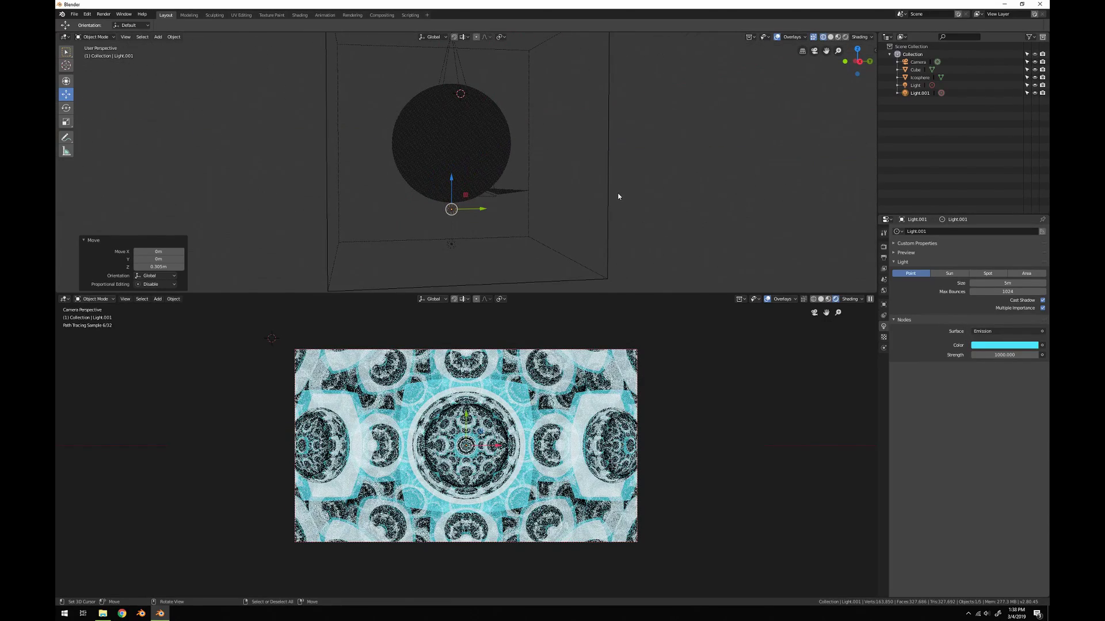
{"action": "key", "text": "shift+d"}
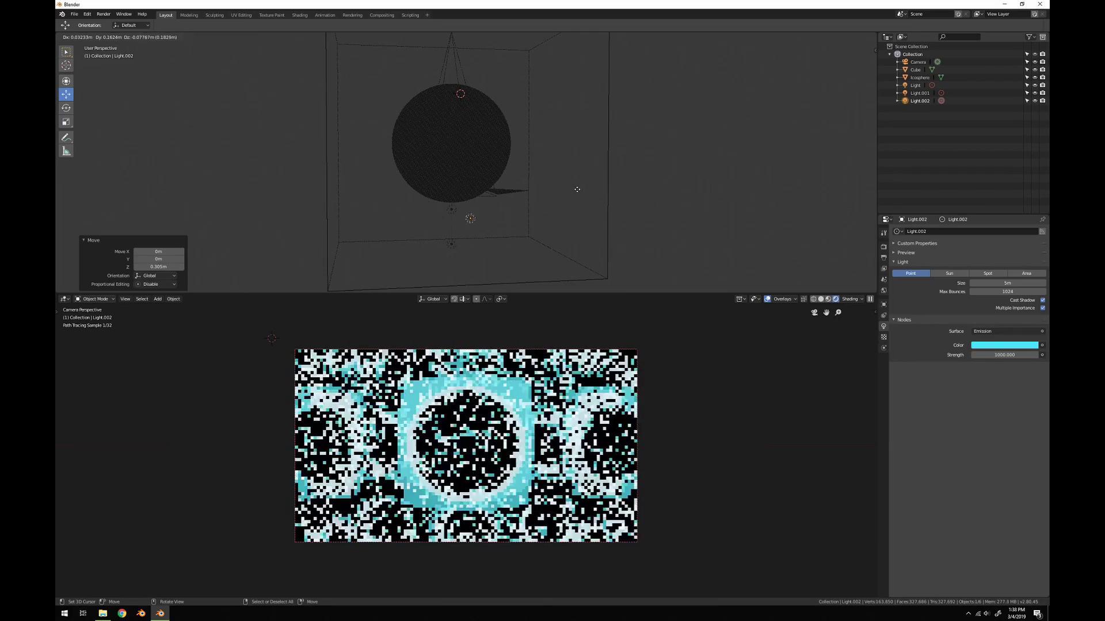
{"action": "key", "text": "y"}
{"action": "left_click", "coordinate": [638, 190]}
Set the emission color of the light copy offset along Y to red.
{"action": "mouse_move", "coordinate": [651, 185]}
{"action": "middle_mouse_down"}
{"action": "mouse_move", "coordinate": [628, 180]}
{"action": "mouse_move", "coordinate": [641, 182]}
{"action": "middle_mouse_up"}
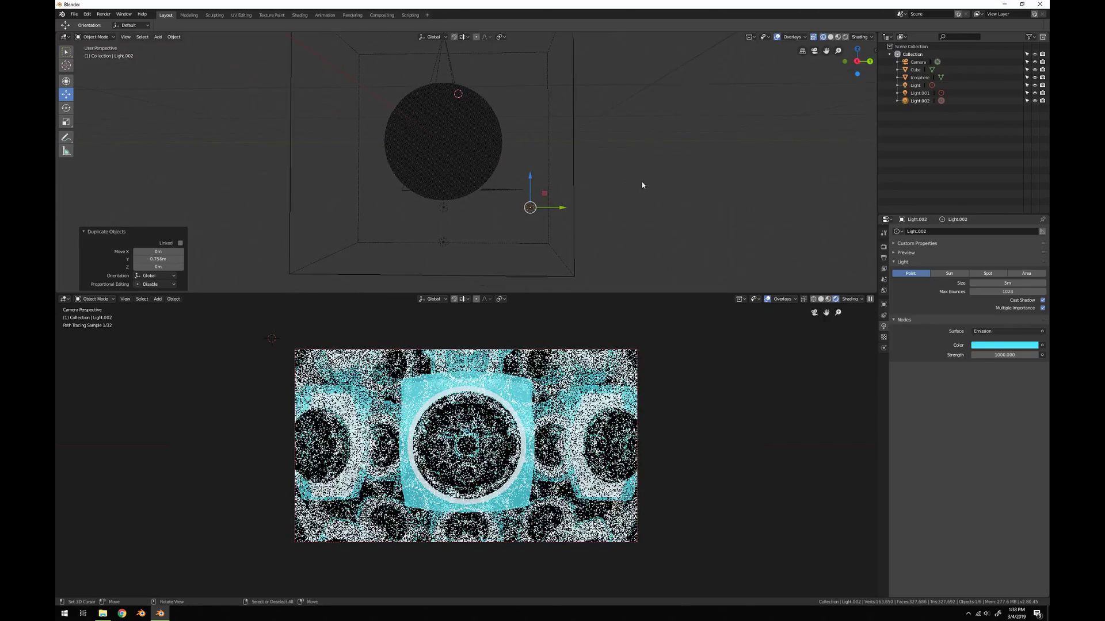
{"action": "left_click", "coordinate": [1011, 346]}
{"action": "left_click_drag", "start_coordinate": [1003, 246], "coordinate": [996, 286]}
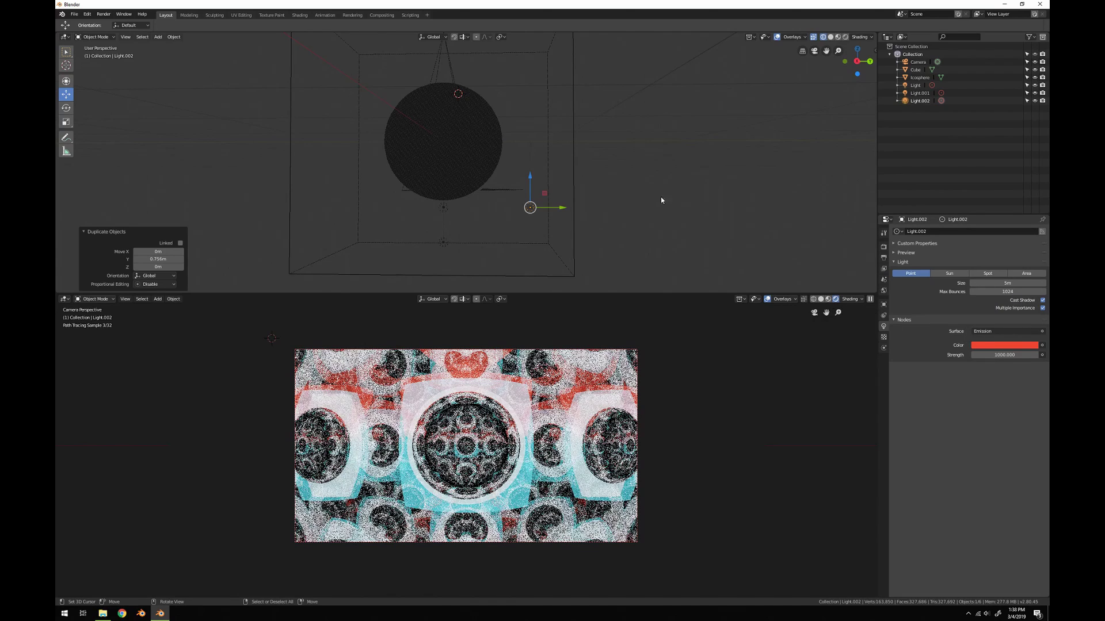
Set the emission strength of the lowest, white point light to 500.
{"action": "middle_click_drag", "start_coordinate": [661, 200], "coordinate": [634, 202]}
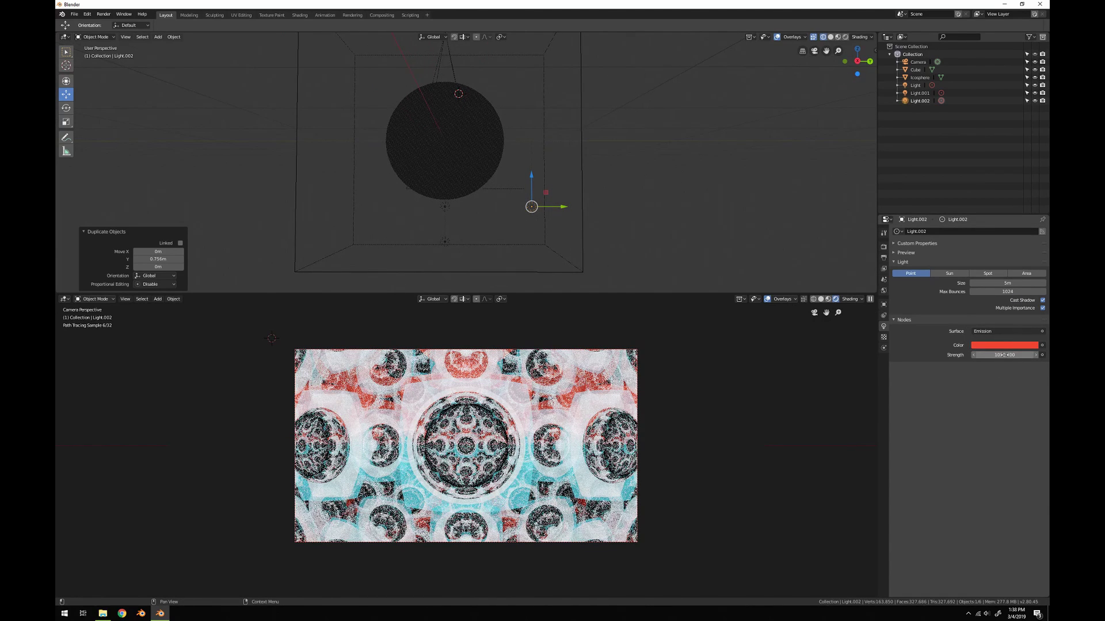
{"action": "left_click", "coordinate": [445, 242]}
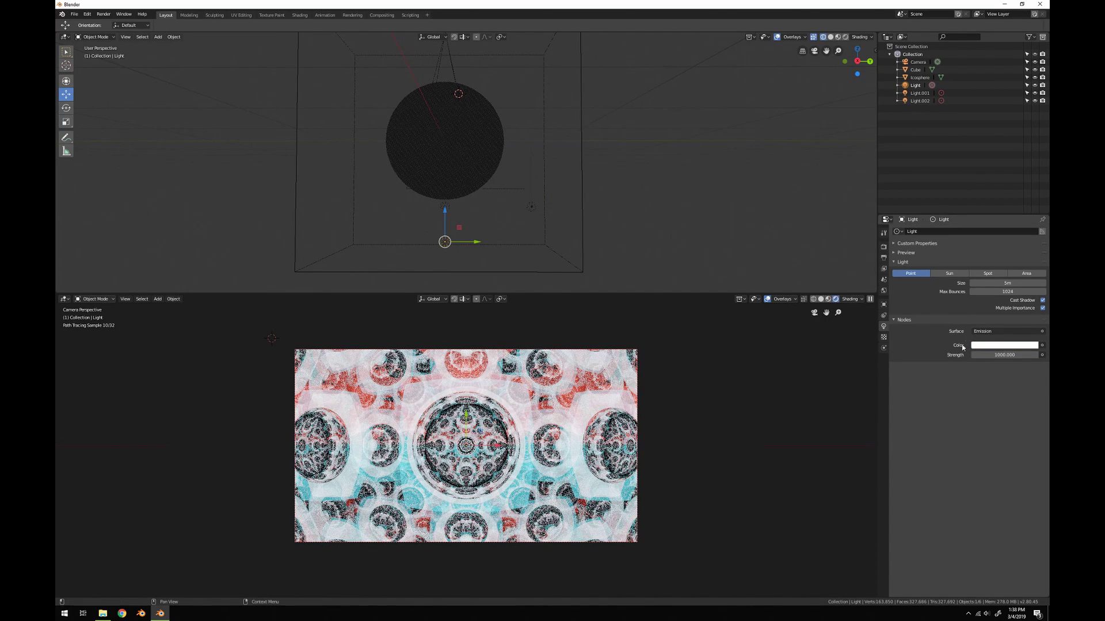
{"action": "left_click", "coordinate": [1004, 355]}
{"action": "type", "text": "500"}
{"action": "key", "text": "Return"}
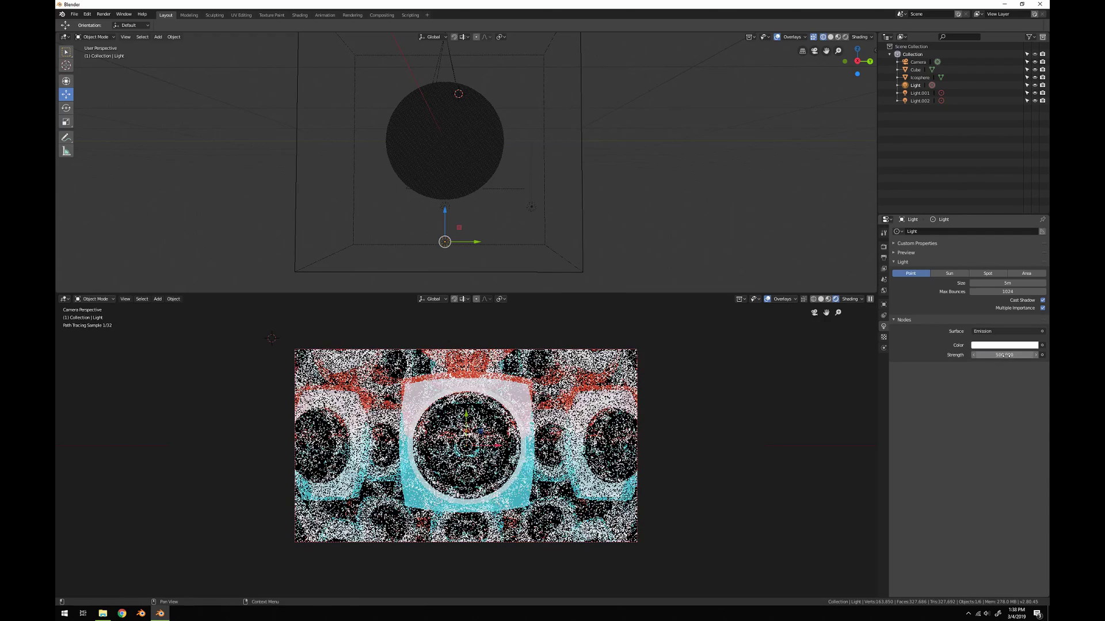
Duplicate the red light about 1.42 m along negative Y and set the copy's emission color to deep blue.
{"action": "left_click", "coordinate": [532, 210]}
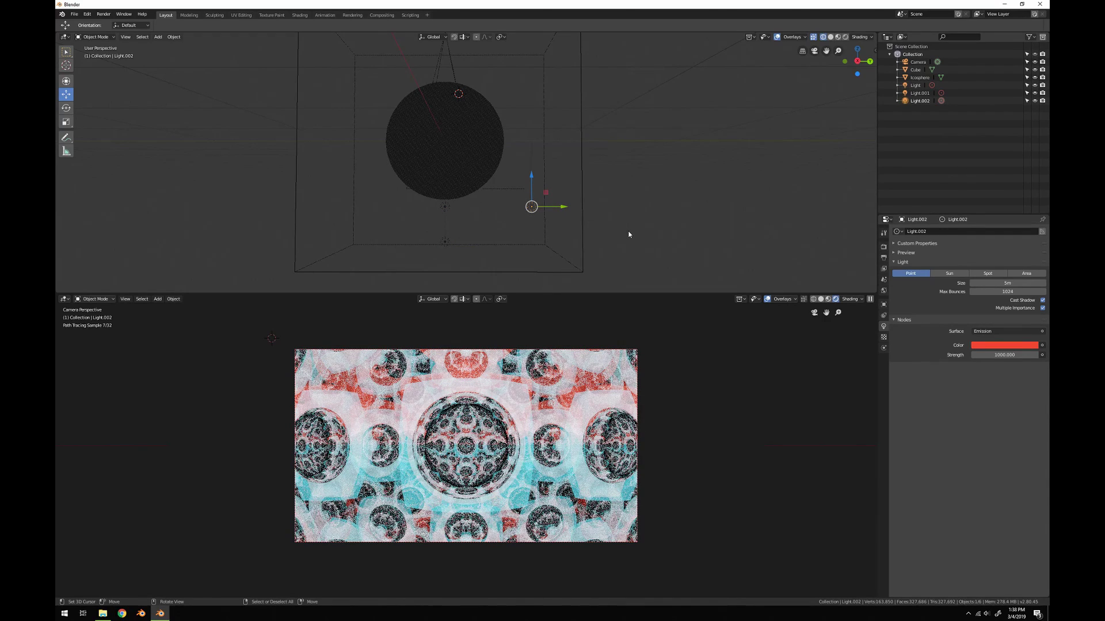
{"action": "key", "text": "shift+d"}
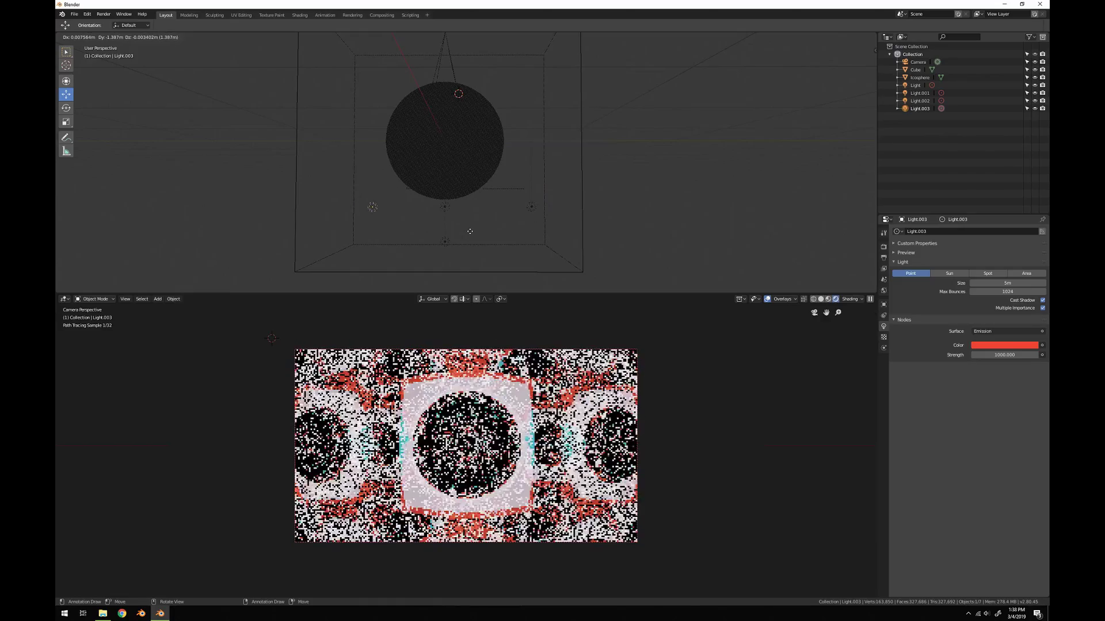
{"action": "left_click", "coordinate": [470, 231]}
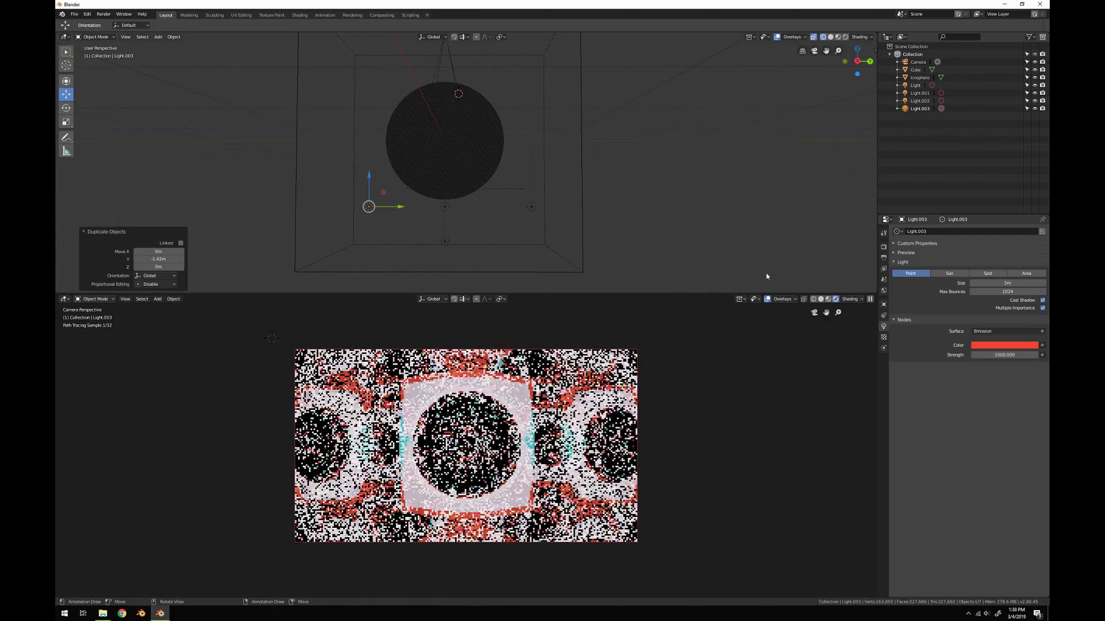
{"action": "left_click", "coordinate": [999, 346]}
{"action": "left_click_drag", "start_coordinate": [988, 273], "coordinate": [1025, 250]}
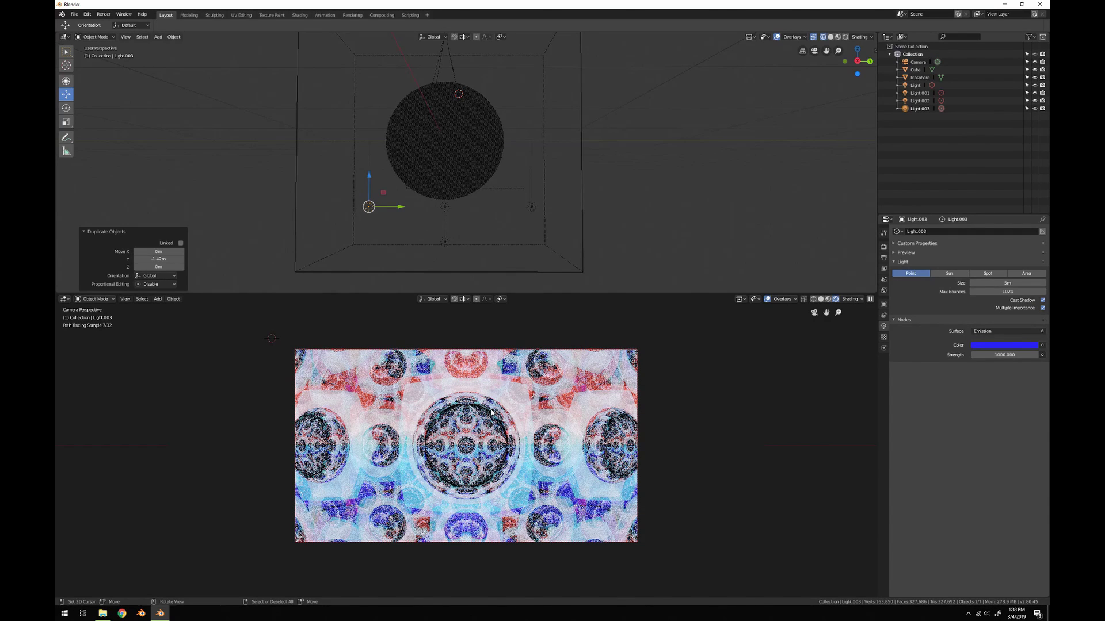
Scale the sphere up by a factor of about 1.43 and hide the overlays in the rendered viewport.
{"action": "scroll", "coordinate": [514, 169], "scroll_direction": "down", "scroll_amount": 3}
{"action": "middle_click_drag", "start_coordinate": [514, 169], "coordinate": [610, 172]}
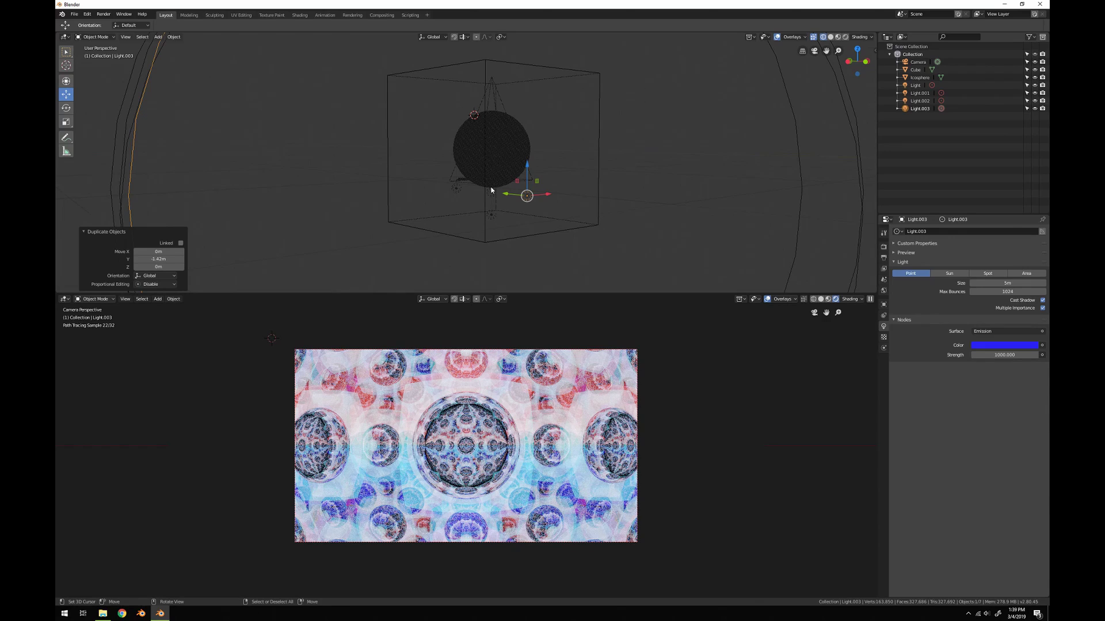
{"action": "left_click", "coordinate": [503, 152]}
{"action": "key", "text": "s"}
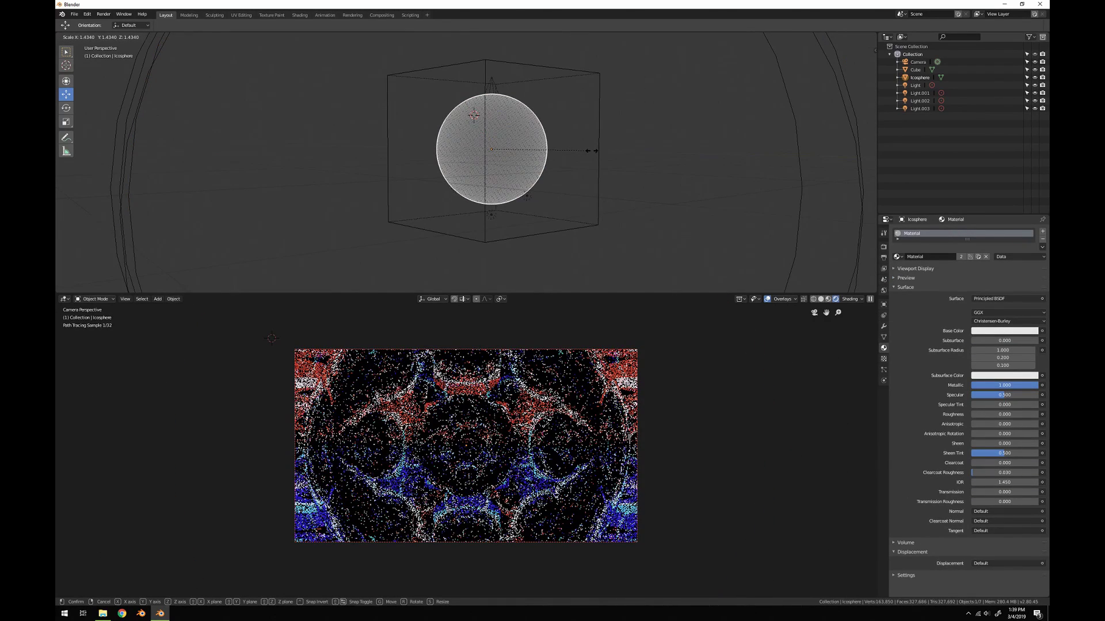
{"action": "left_click", "coordinate": [591, 151]}
{"action": "scroll", "coordinate": [532, 434], "scroll_direction": "down", "scroll_amount": 2}
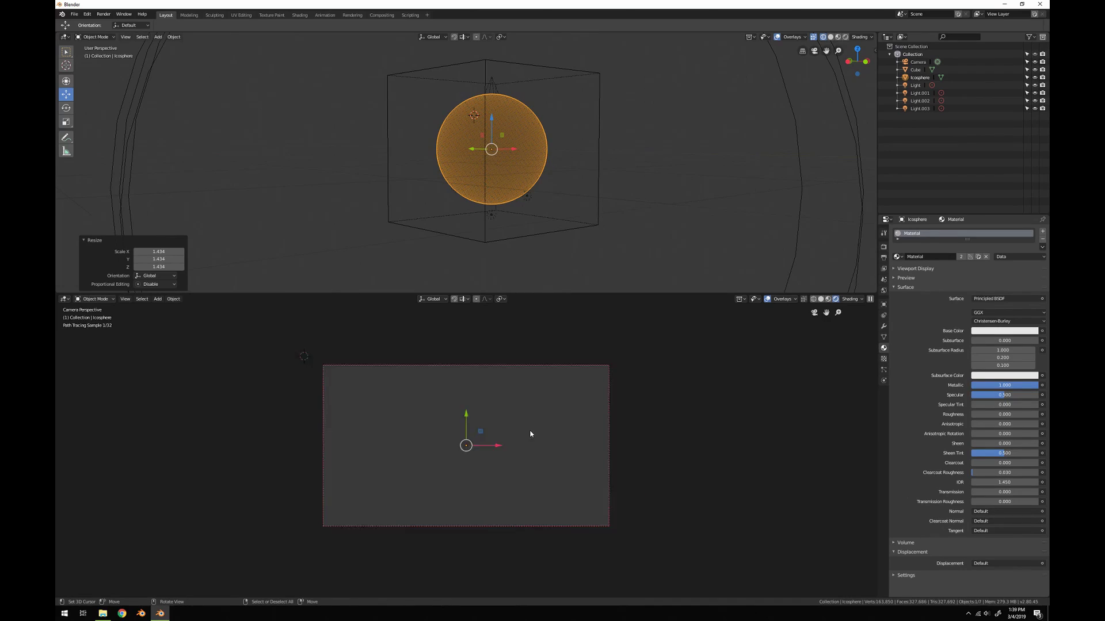
{"action": "left_click", "coordinate": [767, 299]}
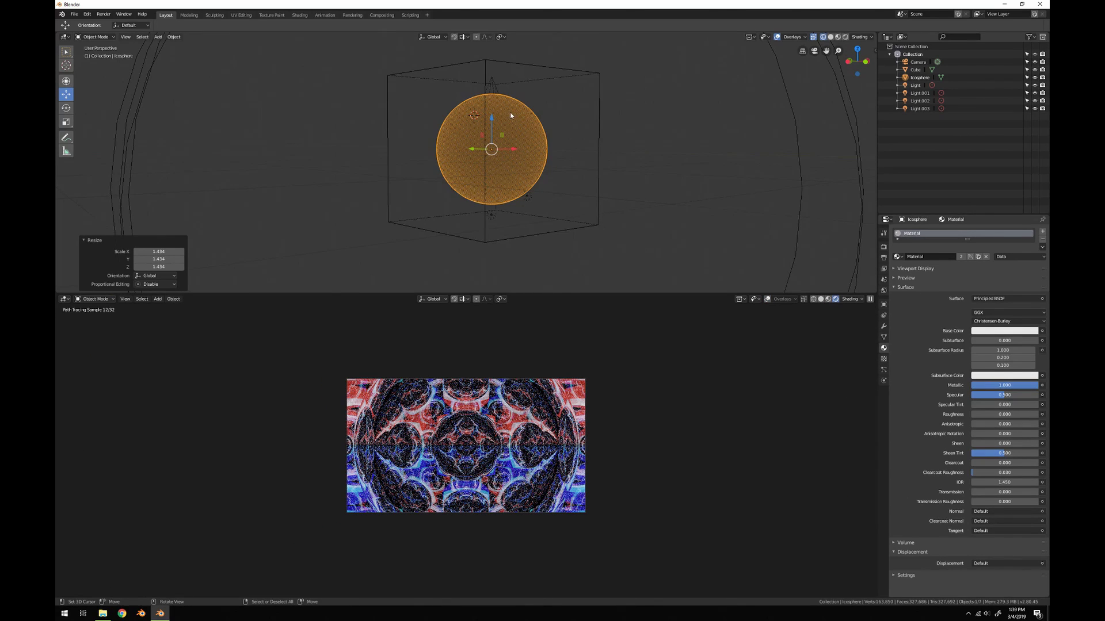
Duplicate the sphere in place and shrink the copy to a small ball.
{"action": "middle_click_drag", "start_coordinate": [509, 109], "coordinate": [534, 142]}
{"action": "key", "text": "shift+d"}
{"action": "key", "text": "s"}
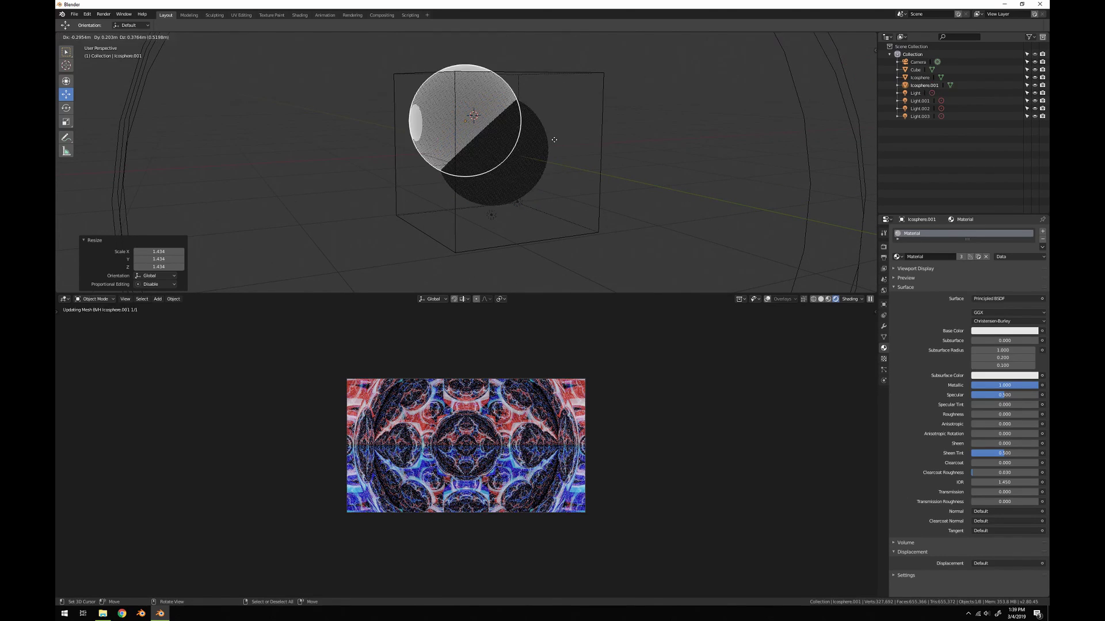
{"action": "left_click", "coordinate": [510, 155]}
Move the small sphere about 0.93 m outward along X, and bring it back about 0.12 m against the large sphere's side.
{"action": "key", "text": "g"}
{"action": "key", "text": "x"}
{"action": "middle_click_drag", "start_coordinate": [510, 155], "coordinate": [560, 150]}
{"action": "left_click", "coordinate": [551, 148]}
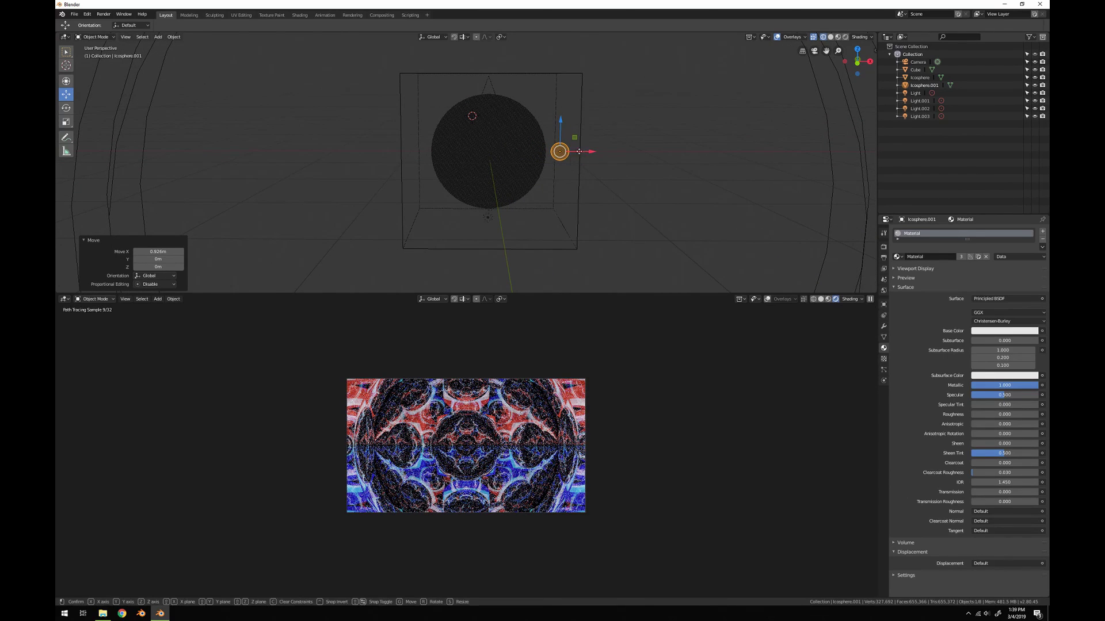
{"action": "left_click_drag", "start_coordinate": [583, 153], "coordinate": [574, 151]}
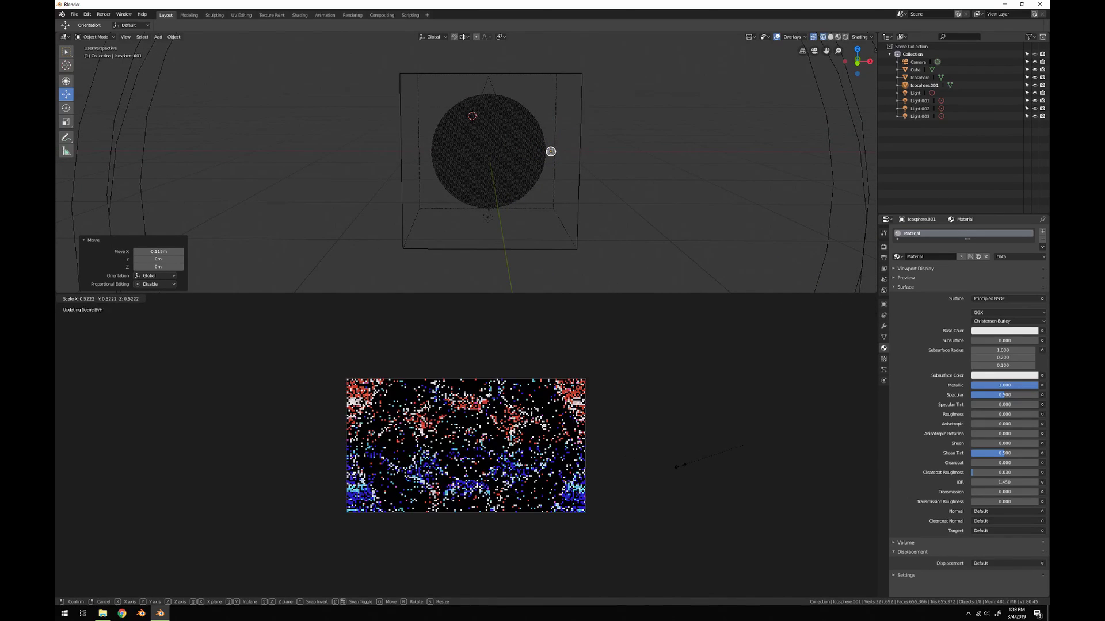
Scale the large sphere up by a factor of about 1.09.
{"action": "left_click", "coordinate": [506, 133]}
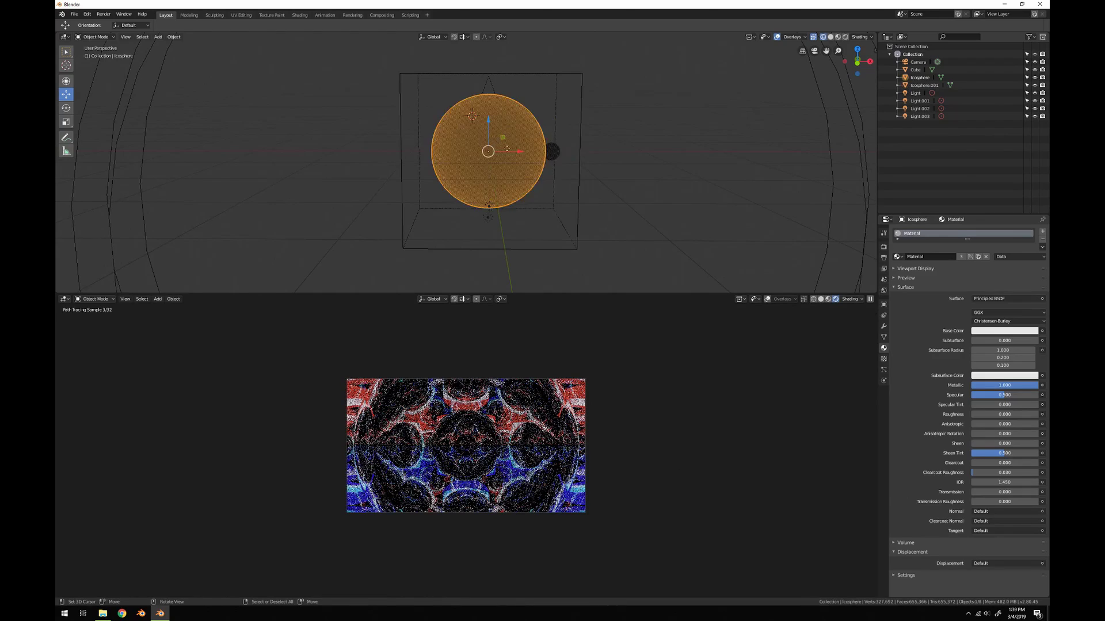
{"action": "key", "text": "s"}
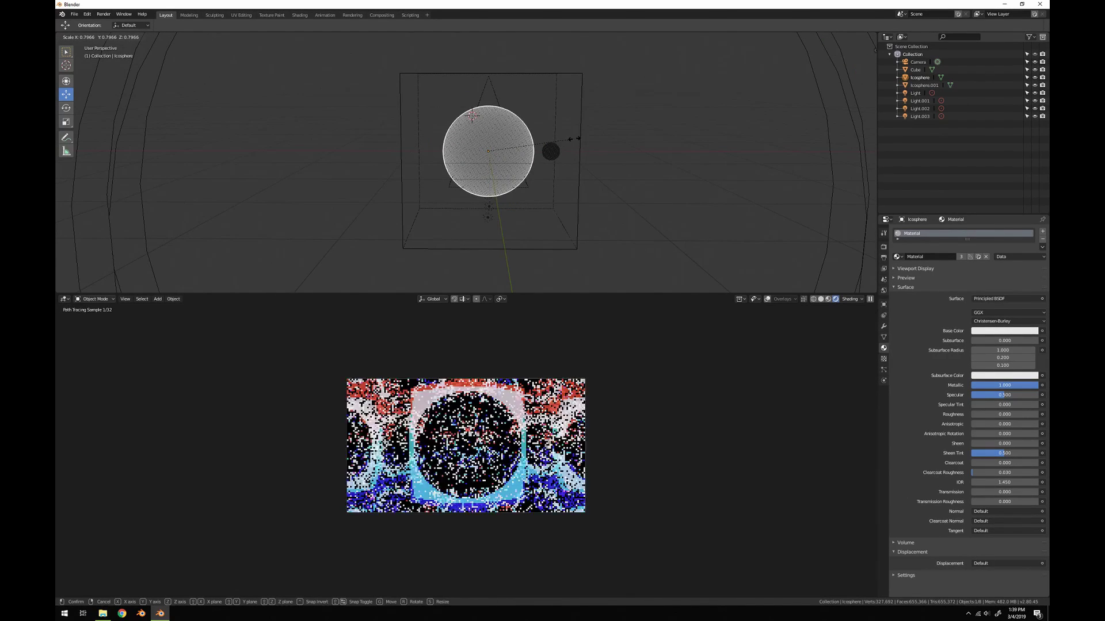
{"action": "left_click", "coordinate": [603, 135]}
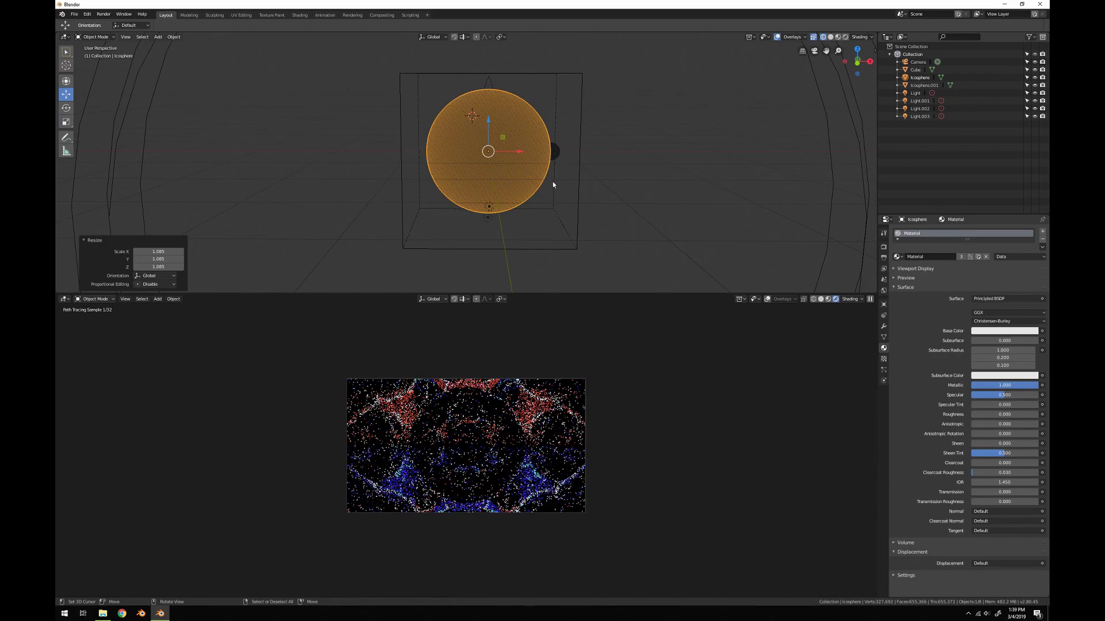
Delete the small duplicate sphere beside the large one.
{"action": "left_click", "coordinate": [560, 155]}
{"action": "key", "text": "x"}
{"action": "left_click", "coordinate": [559, 155]}
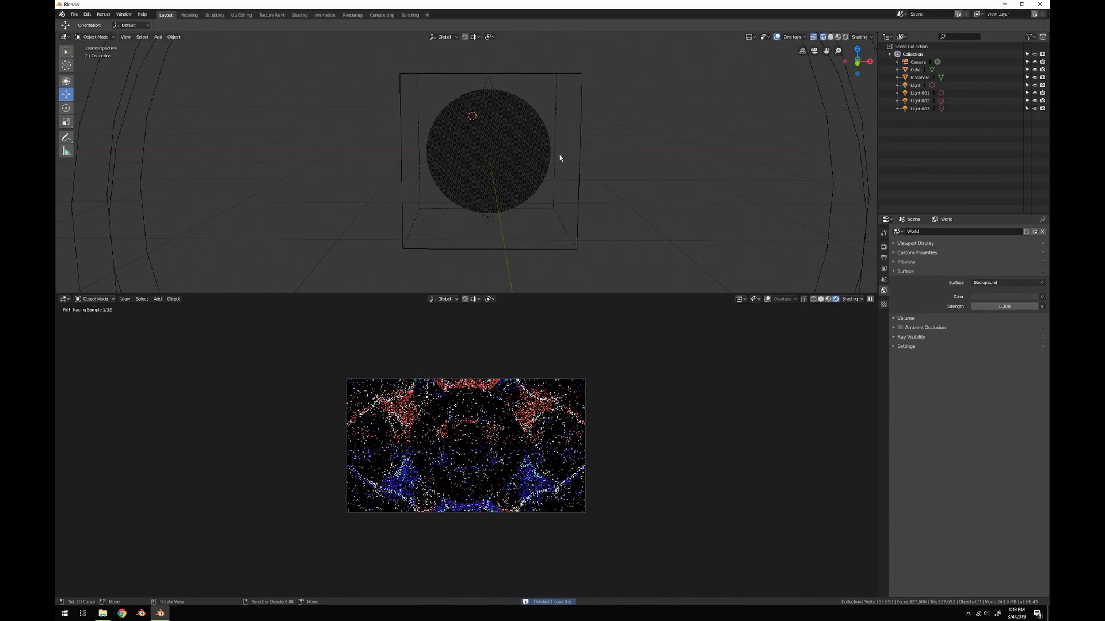